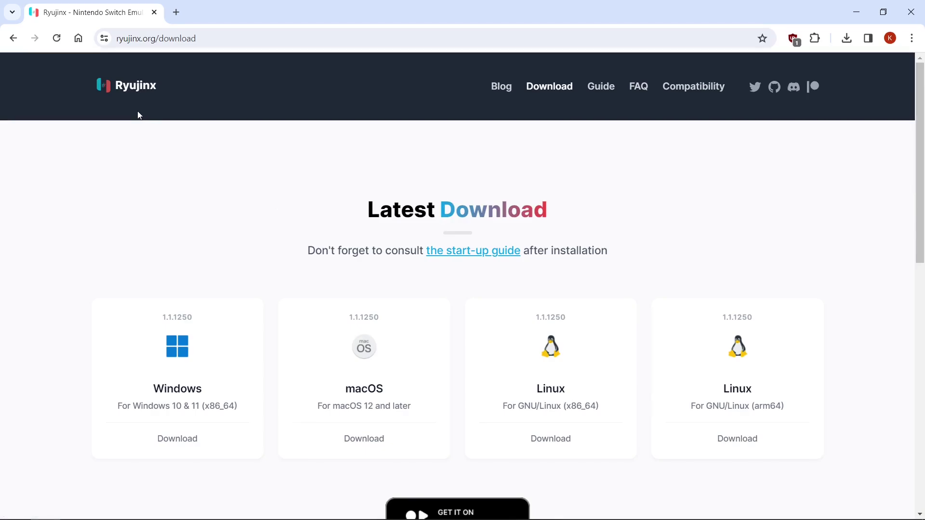
Step: Download the Windows 10 & 11 (x86_64) build of Ryujinx and minimize the browser to get to the downloaded archive
{"action": "left_click", "coordinate": [177, 440]}
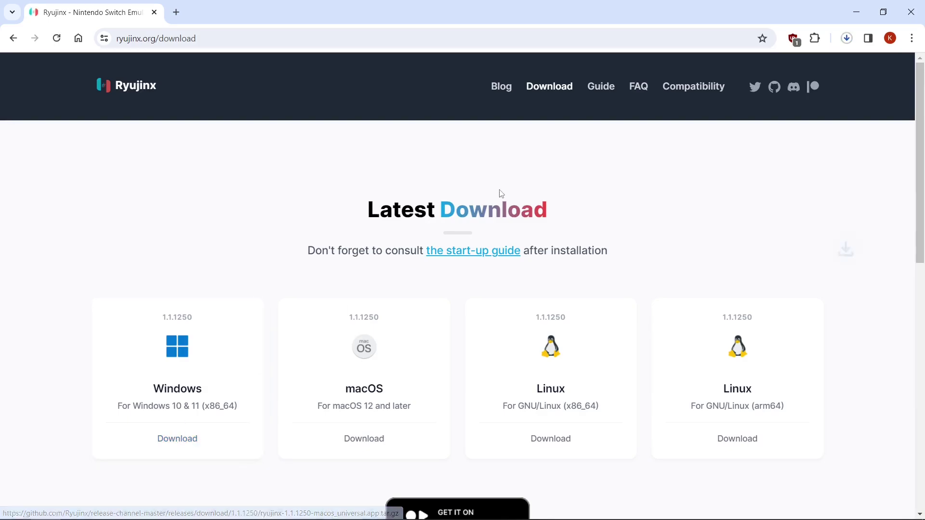
{"action": "left_click", "coordinate": [855, 4]}
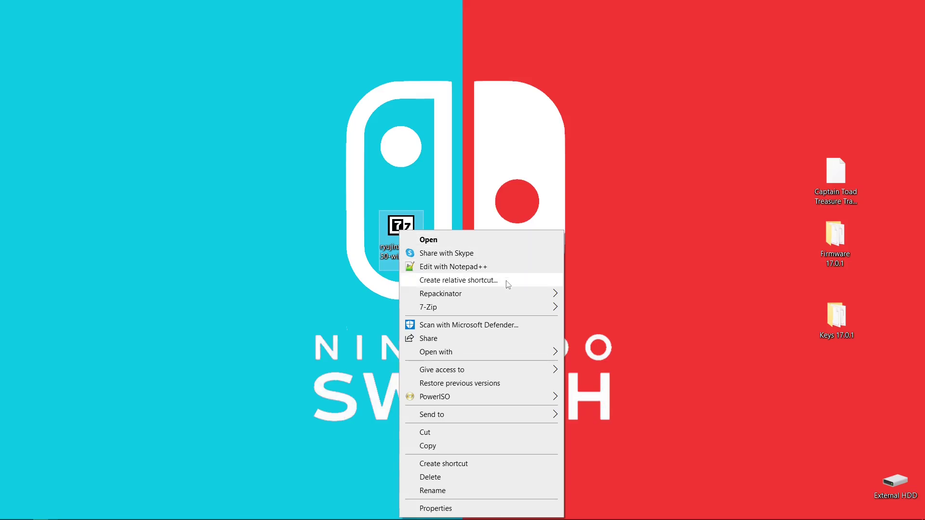
{"action": "mouse_move", "coordinate": [512, 308]}
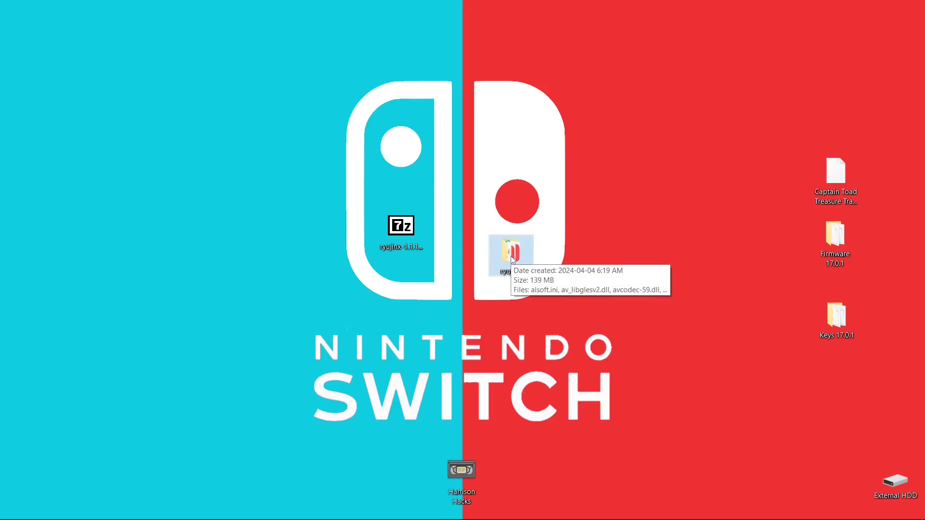
Step: Create a folder named portable inside the extracted ryujinx folder, with its window maximized
{"action": "double_click", "coordinate": [512, 259]}
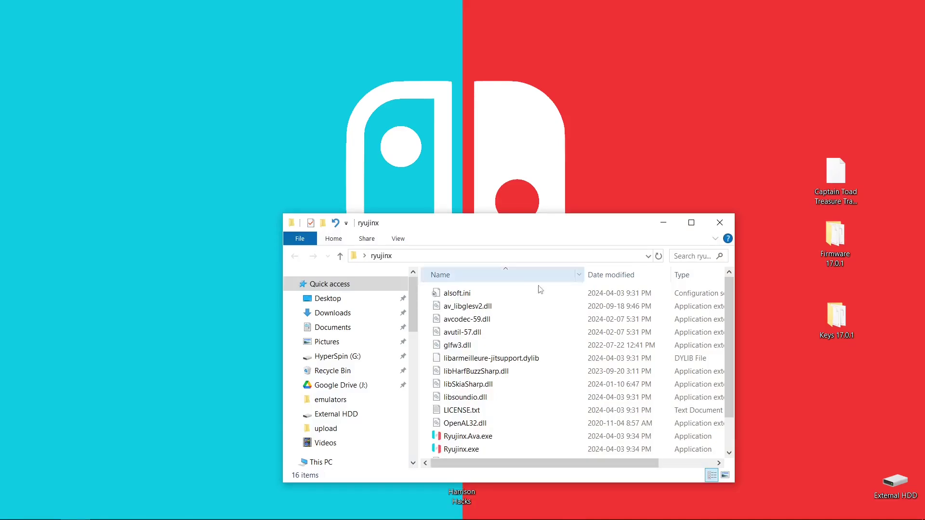
{"action": "left_click_drag", "start_coordinate": [629, 222], "coordinate": [582, 144]}
{"action": "double_click", "coordinate": [618, 141]}
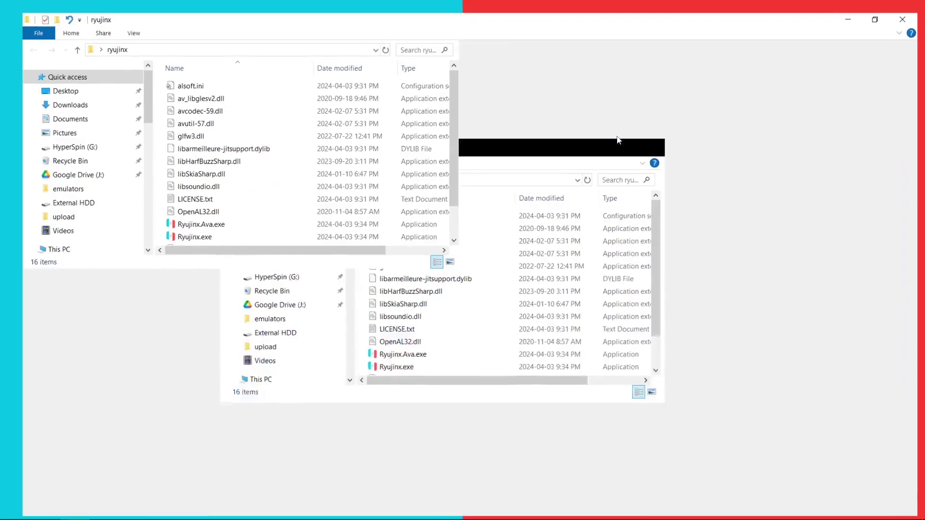
{"action": "right_click", "coordinate": [244, 343]}
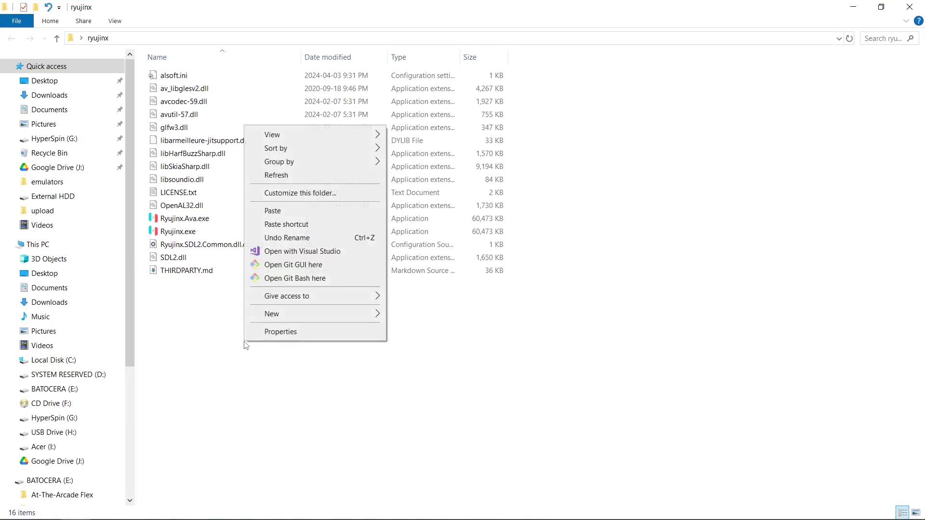
{"action": "mouse_move", "coordinate": [371, 313]}
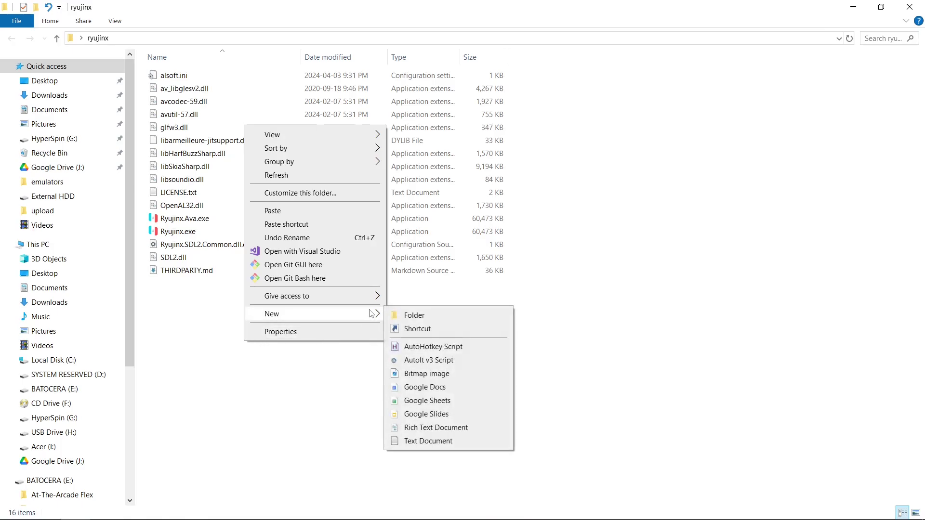
{"action": "left_click", "coordinate": [411, 316]}
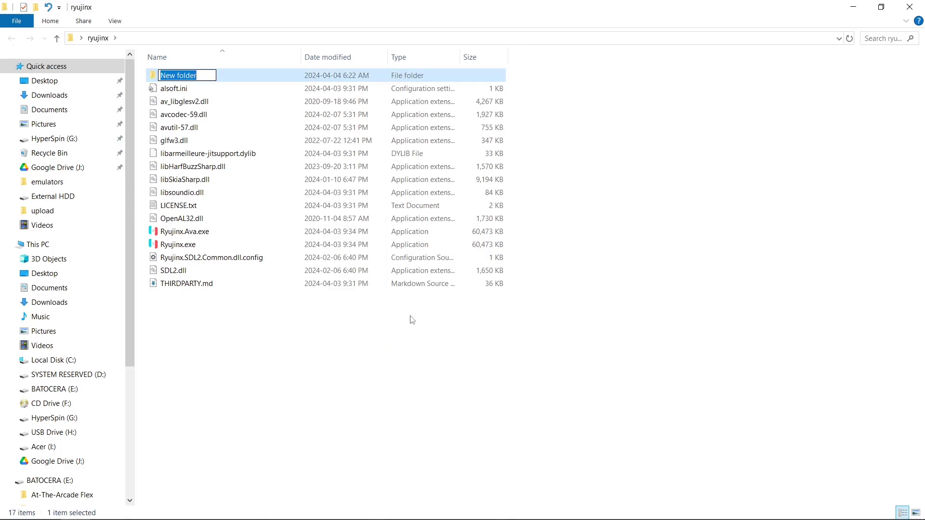
{"action": "type", "text": "port"}
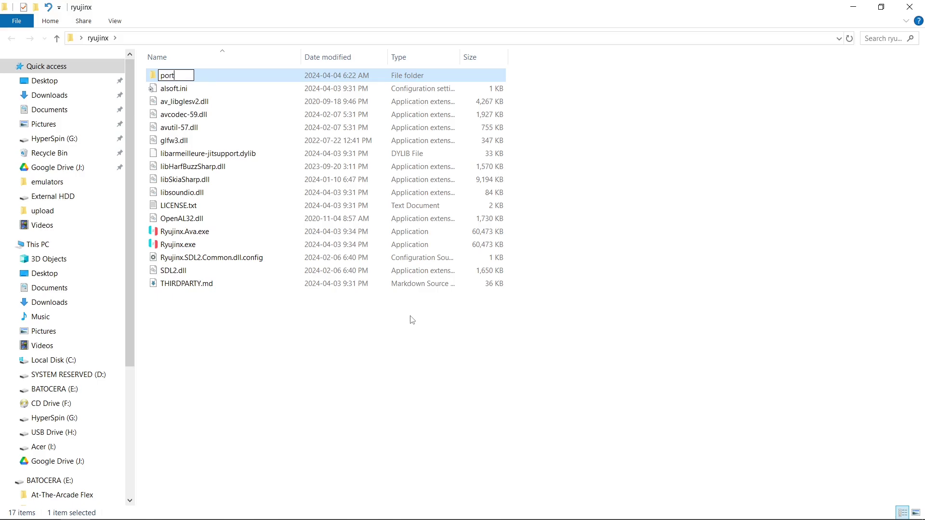
{"action": "type", "text": "able"}
{"action": "key", "text": "Return"}
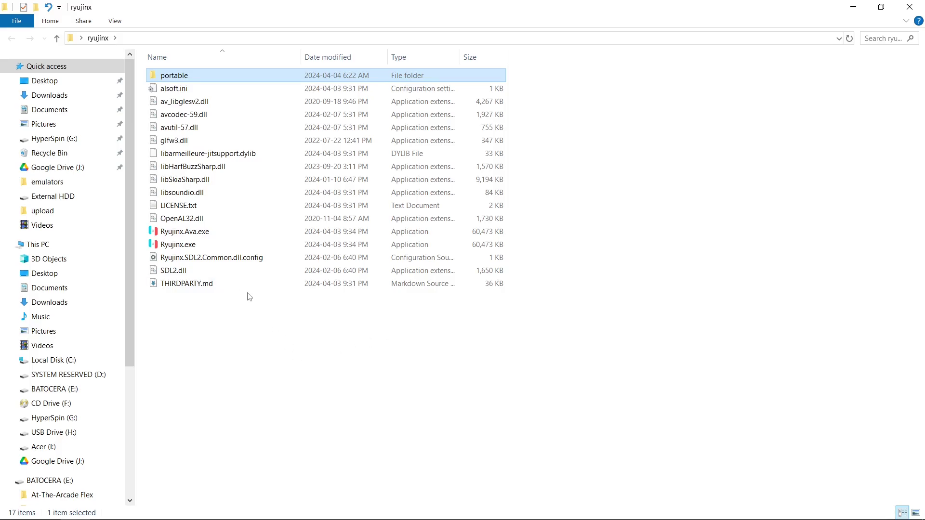
Step: Launch Ryujinx.exe for a first run, dismiss the missing keys error and close the emulator
{"action": "double_click", "coordinate": [181, 246]}
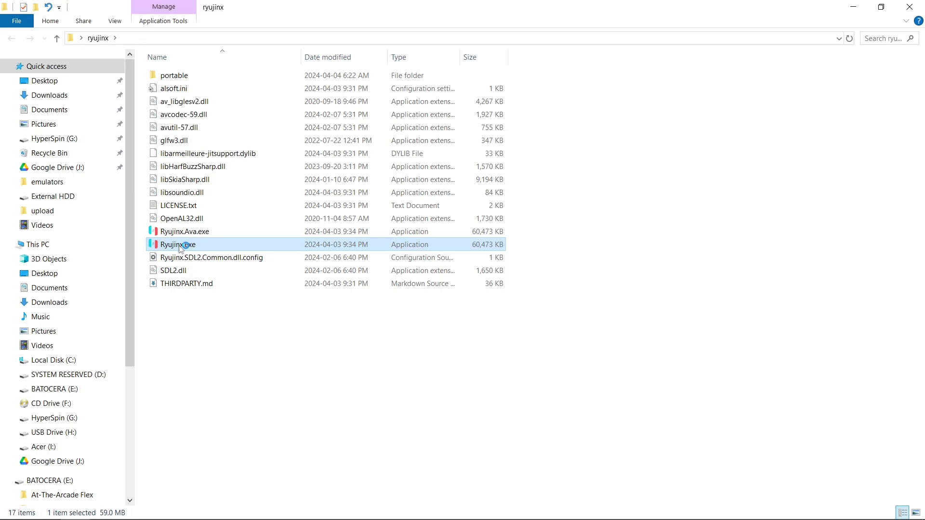
{"action": "double_click", "coordinate": [178, 245]}
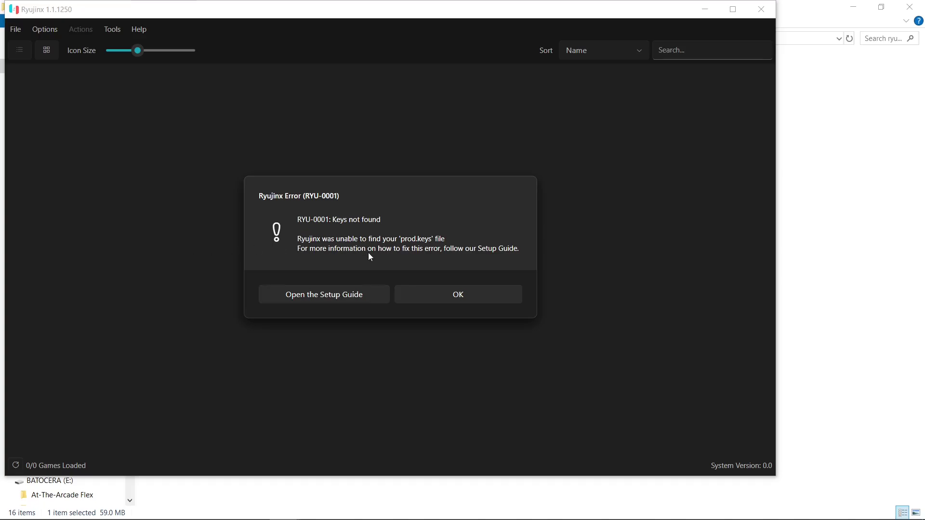
{"action": "left_click", "coordinate": [461, 295]}
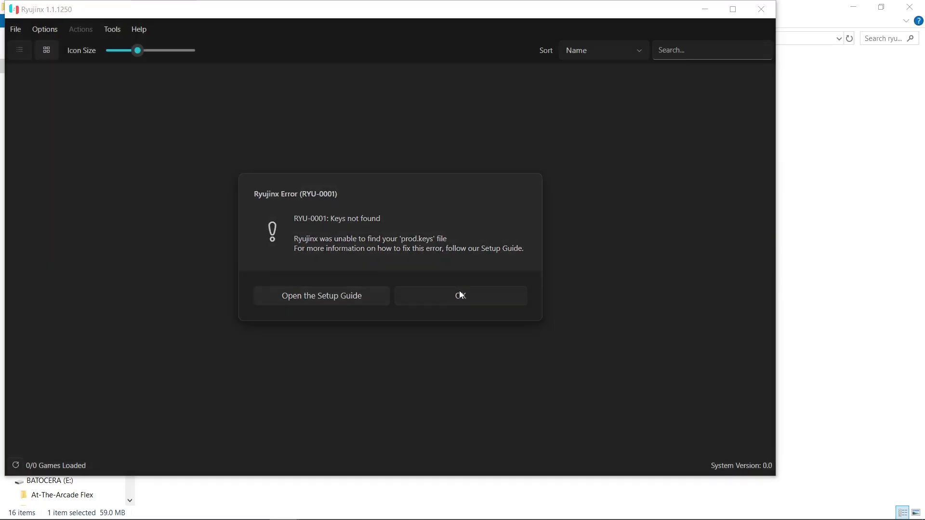
{"action": "left_click", "coordinate": [760, 10]}
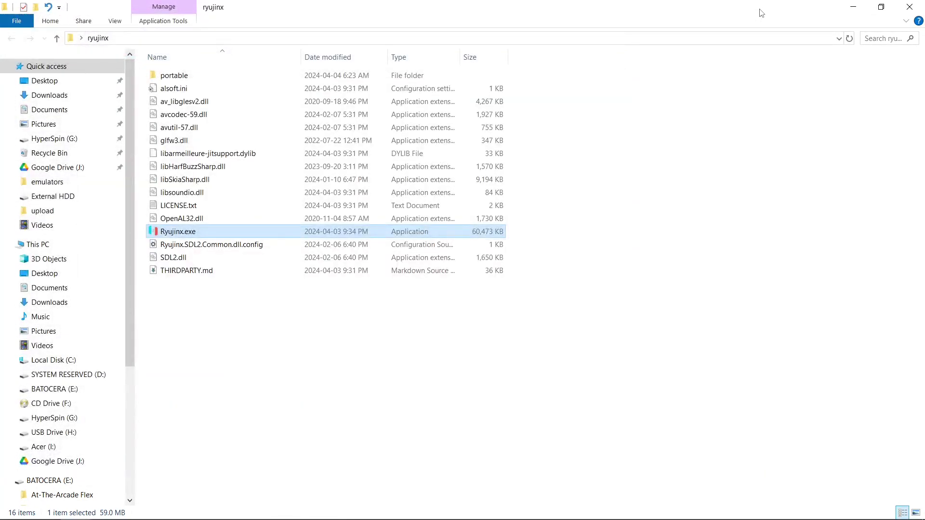
Step: Open the system folder inside portable and restore its window to a smaller size so the desktop folders are reachable
{"action": "left_click", "coordinate": [188, 79]}
{"action": "double_click", "coordinate": [188, 80]}
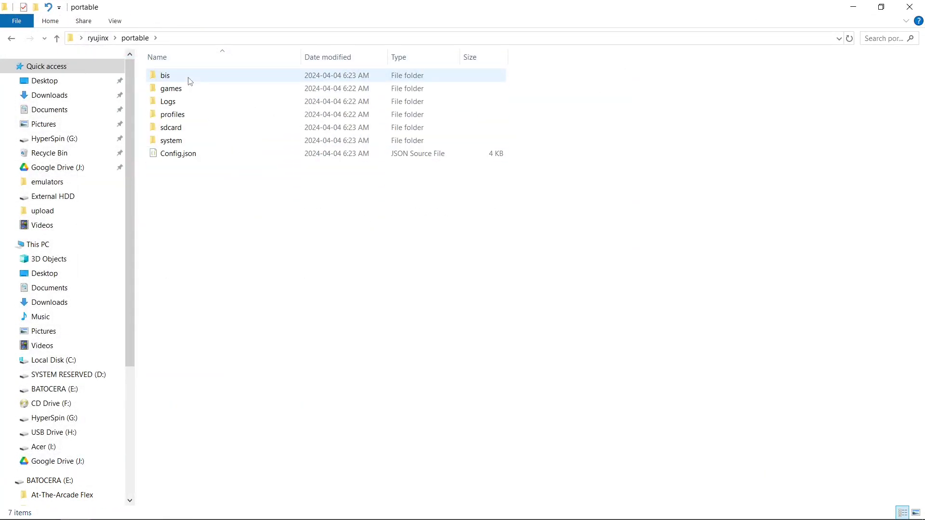
{"action": "left_click", "coordinate": [176, 143]}
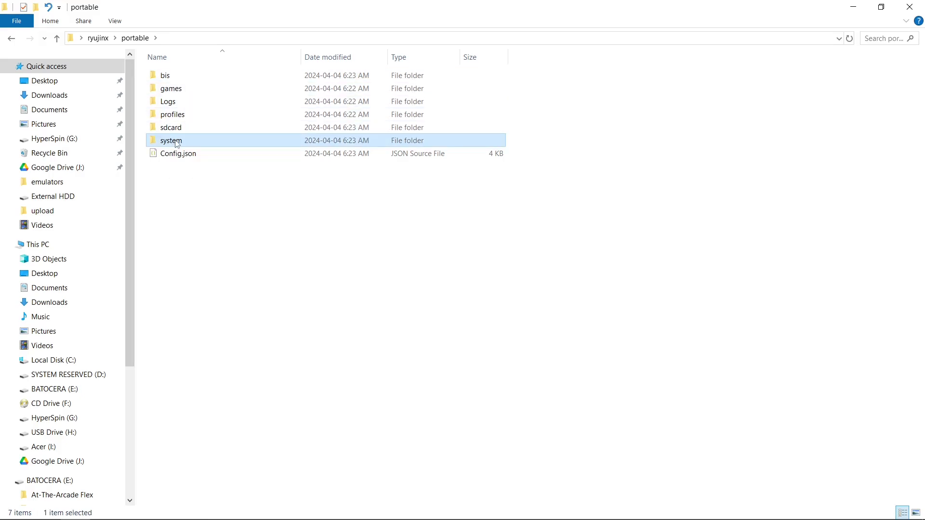
{"action": "double_click", "coordinate": [176, 143]}
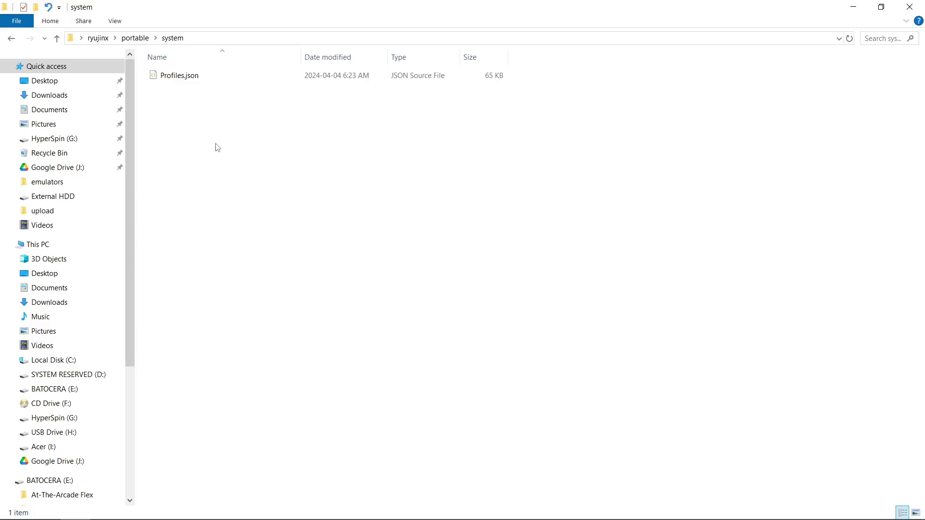
{"action": "left_click_drag", "start_coordinate": [445, 9], "coordinate": [326, 91]}
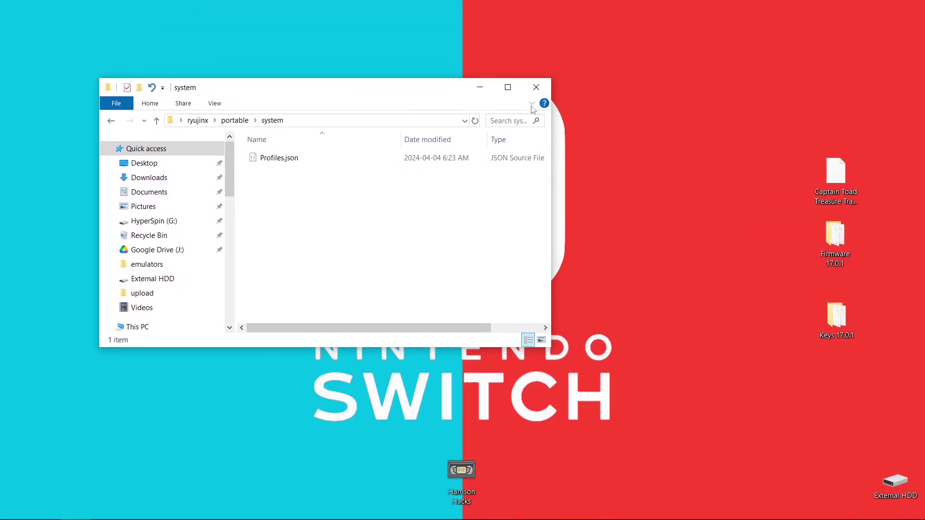
Step: Copy prod.keys and title.keys from the desktop's Keys 17.0.1 folder into portable's system folder, closing the source window
{"action": "double_click", "coordinate": [842, 327]}
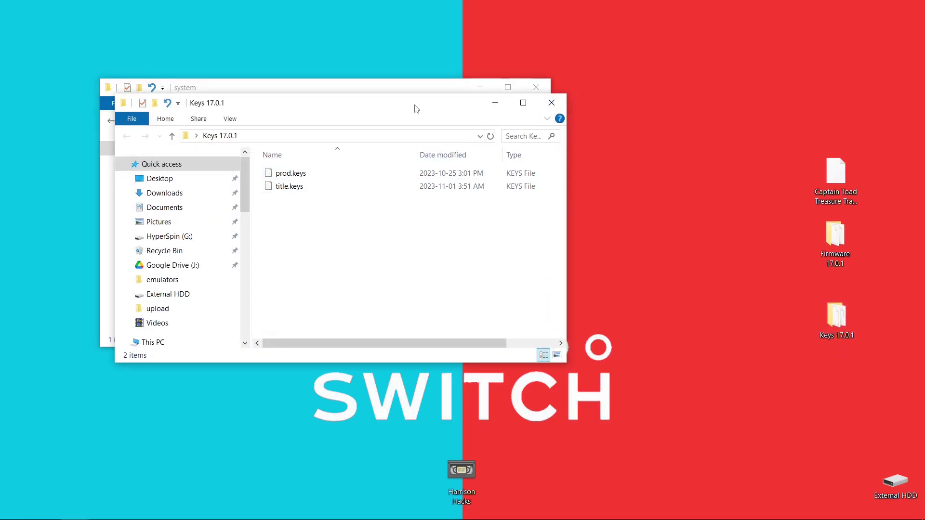
{"action": "left_click_drag", "start_coordinate": [414, 106], "coordinate": [707, 180]}
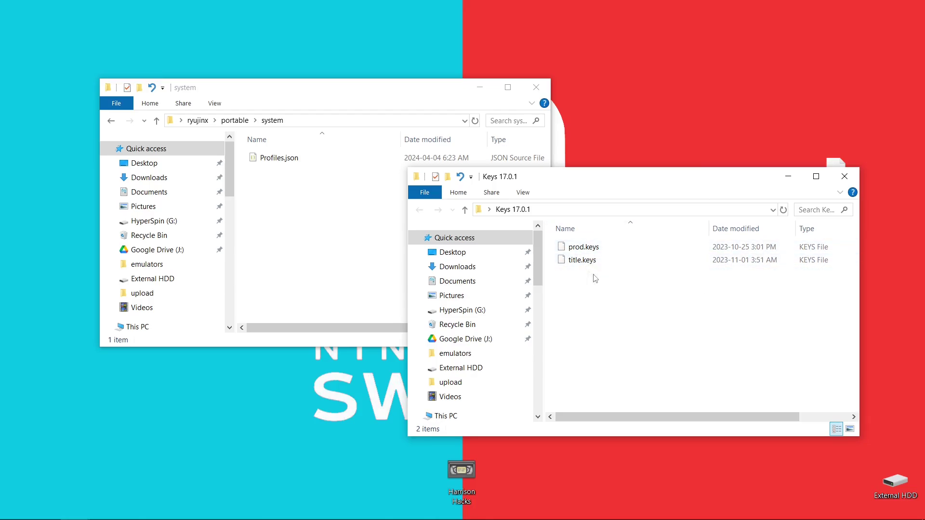
{"action": "left_click_drag", "start_coordinate": [594, 274], "coordinate": [579, 249]}
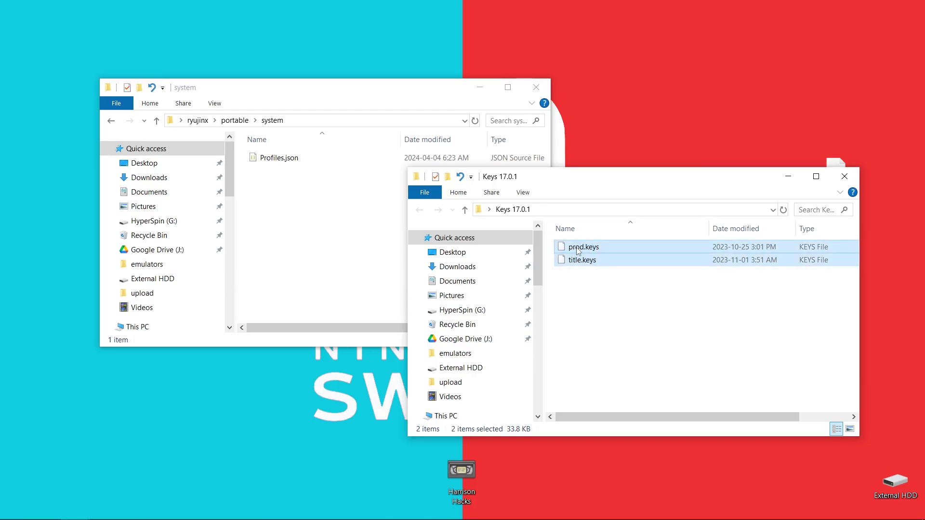
{"action": "right_click", "coordinate": [578, 251]}
{"action": "left_click", "coordinate": [555, 251]}
{"action": "right_click", "coordinate": [572, 250]}
{"action": "left_click", "coordinate": [608, 410]}
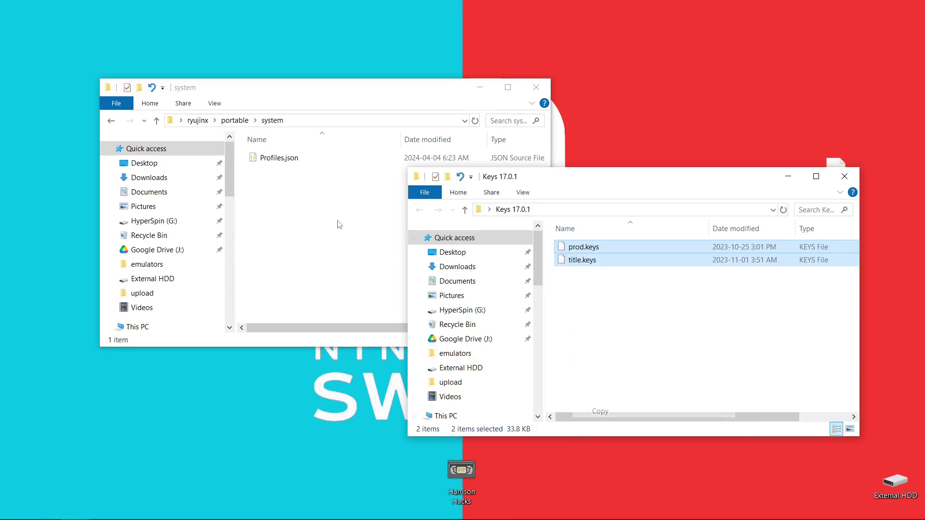
{"action": "right_click", "coordinate": [316, 207]}
{"action": "left_click", "coordinate": [343, 291]}
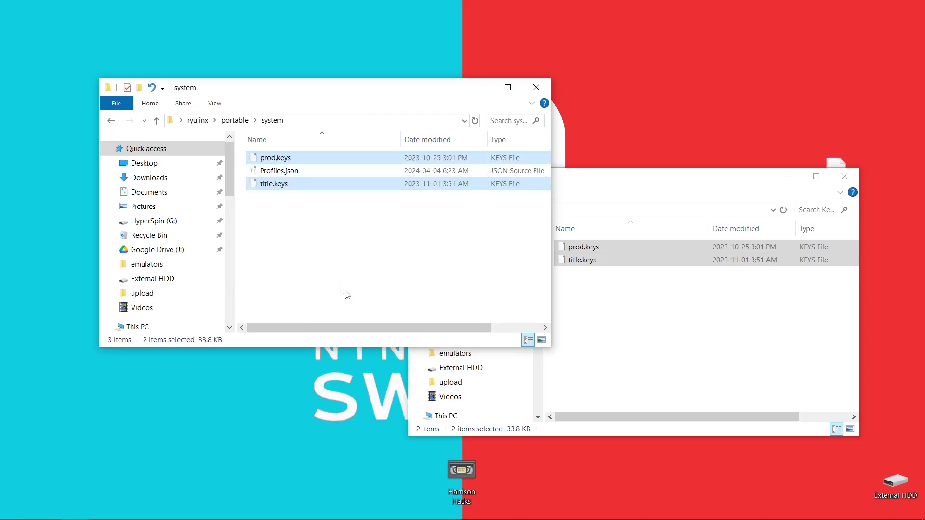
{"action": "left_click", "coordinate": [845, 176]}
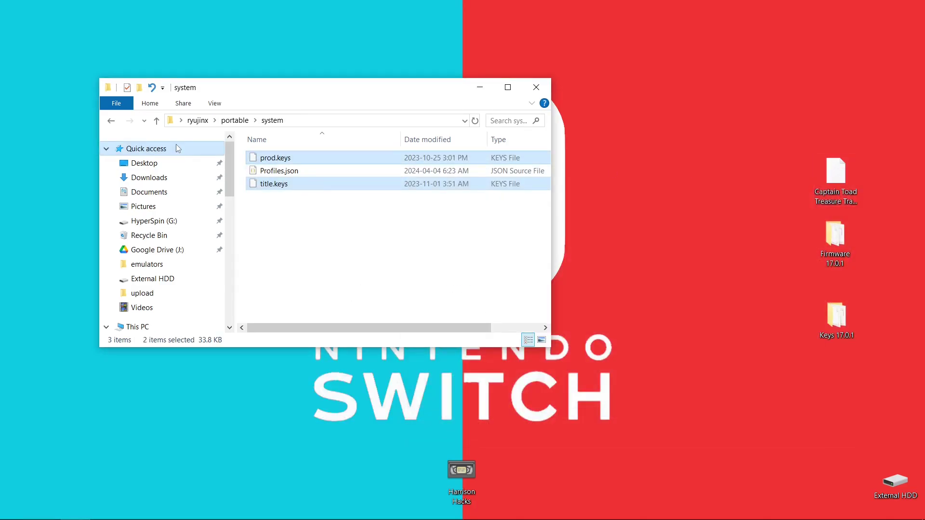
Step: Go back to the main ryujinx folder and create a folder named games in it
{"action": "left_click", "coordinate": [197, 121]}
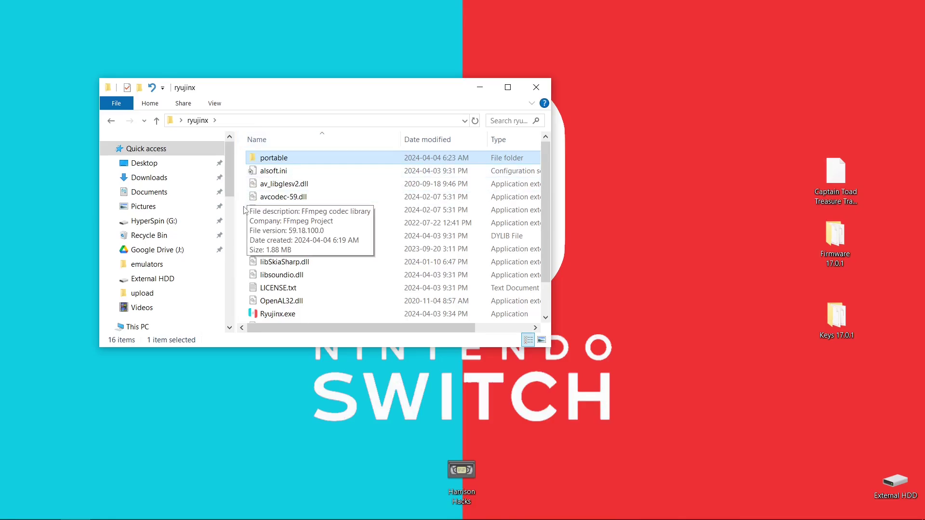
{"action": "scroll", "coordinate": [281, 211], "scroll_direction": "down", "scroll_amount": 1}
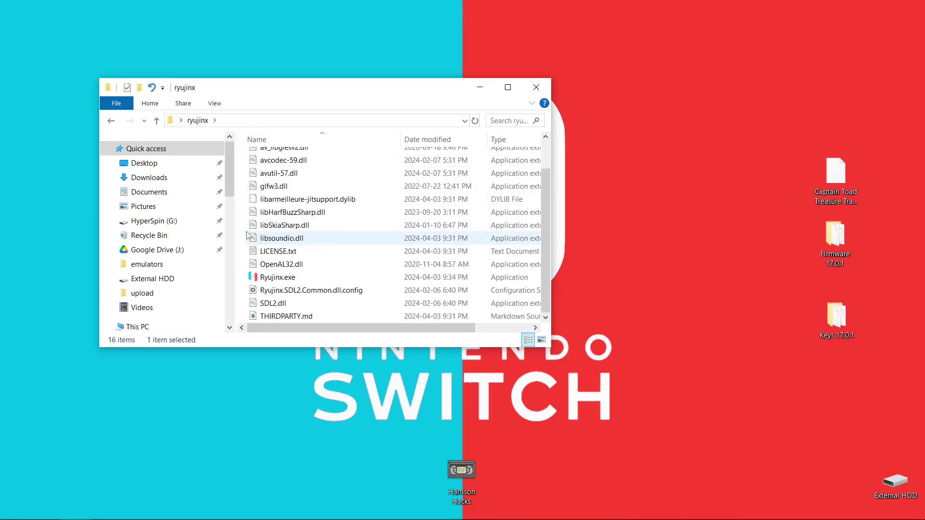
{"action": "right_click", "coordinate": [244, 250]}
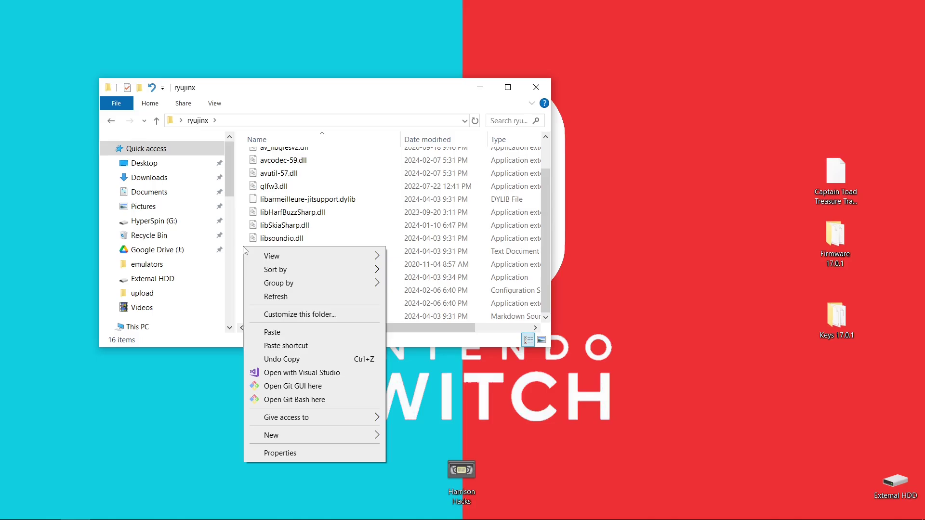
{"action": "mouse_move", "coordinate": [322, 435]}
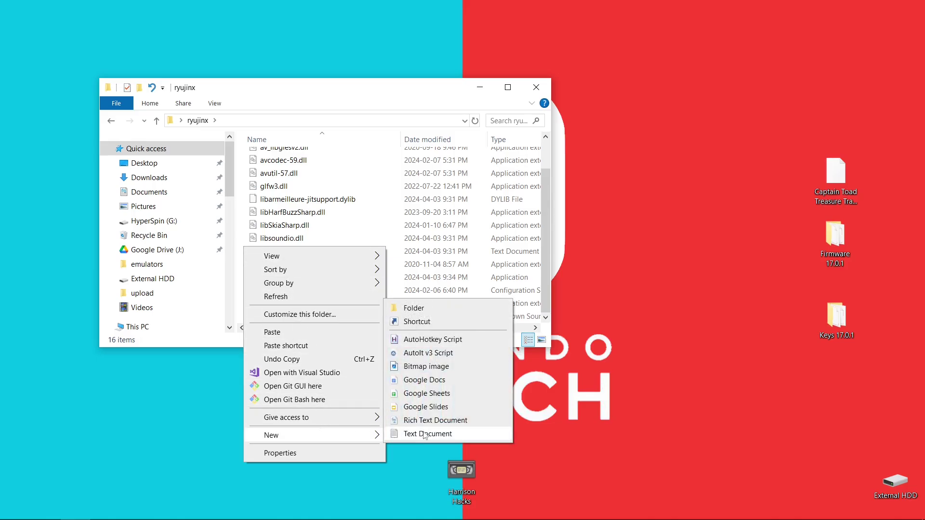
{"action": "left_click", "coordinate": [422, 308]}
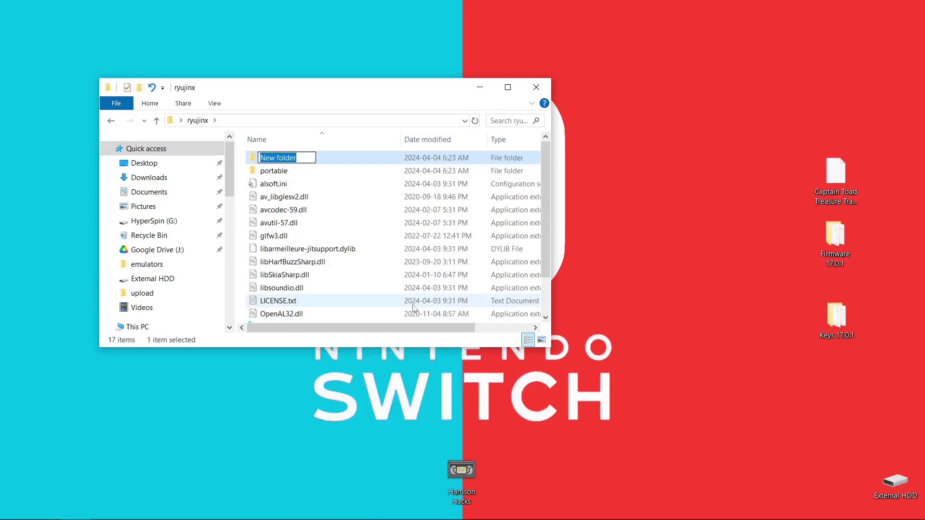
{"action": "type", "text": "games"}
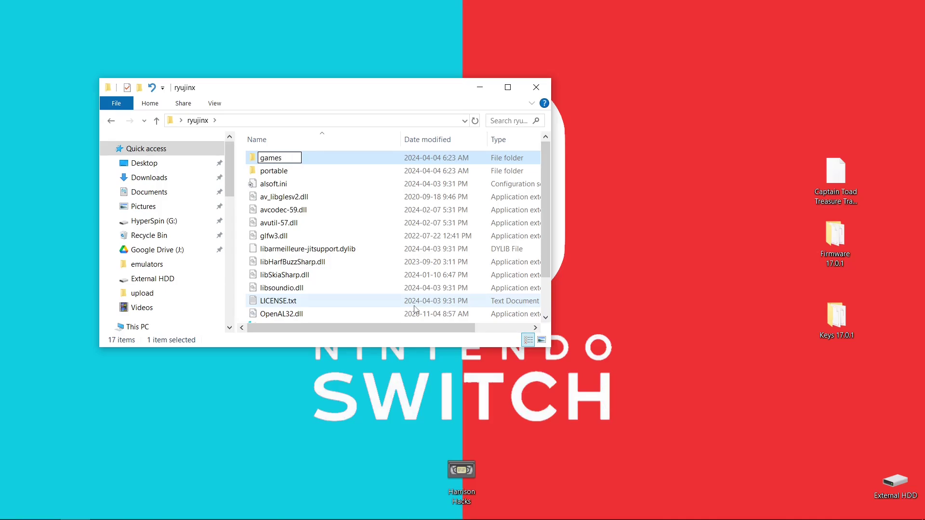
{"action": "key", "text": "Return"}
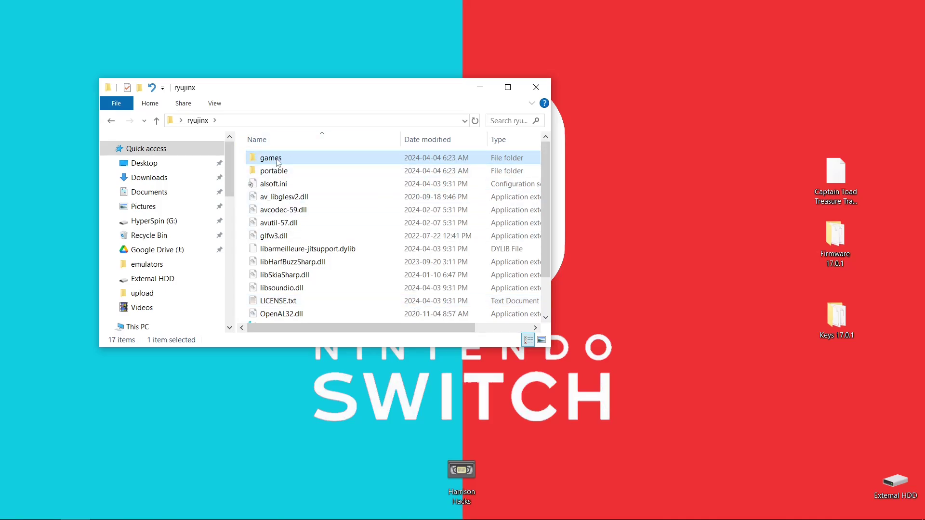
Step: Move the Captain Toad Treasure Tracker file from the desktop into the games folder and return to the ryujinx folder in a maximized window
{"action": "double_click", "coordinate": [278, 161]}
{"action": "left_click", "coordinate": [835, 172]}
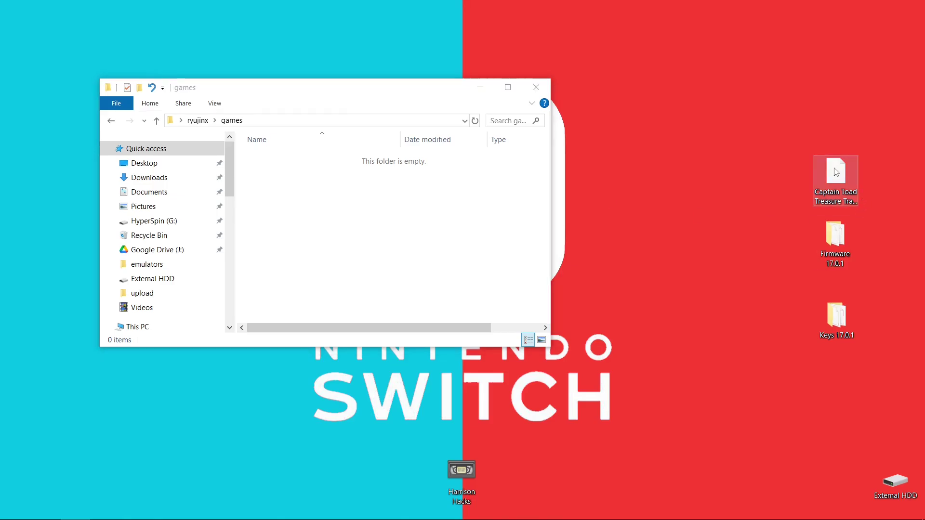
{"action": "left_click_drag", "start_coordinate": [835, 172], "coordinate": [415, 237]}
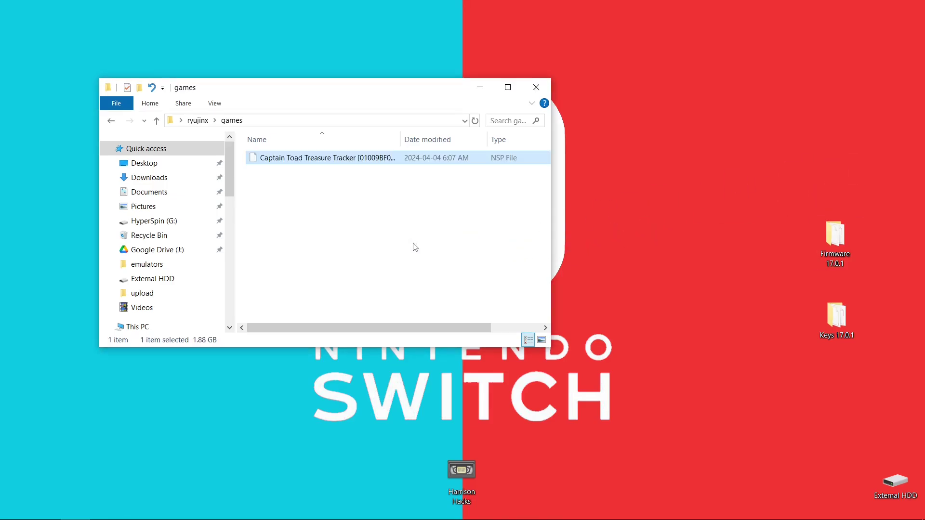
{"action": "left_click", "coordinate": [156, 120]}
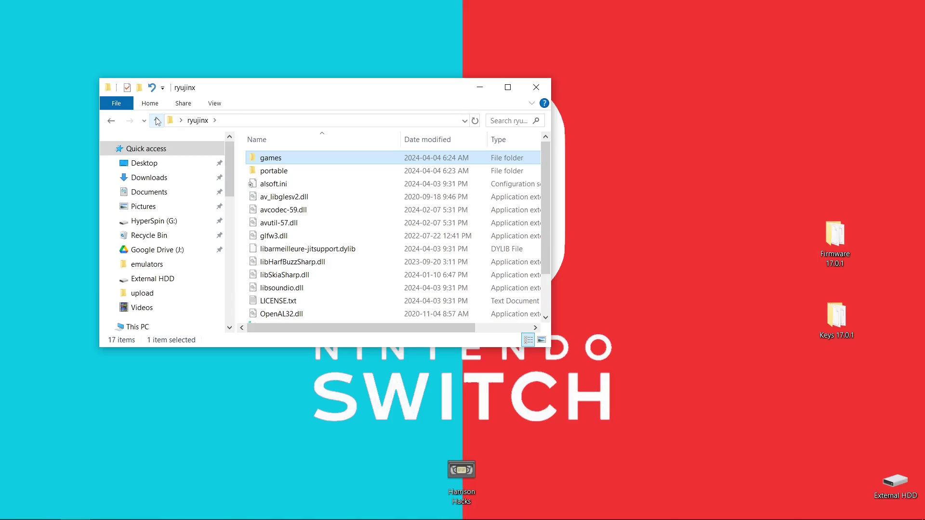
{"action": "left_click", "coordinate": [508, 87]}
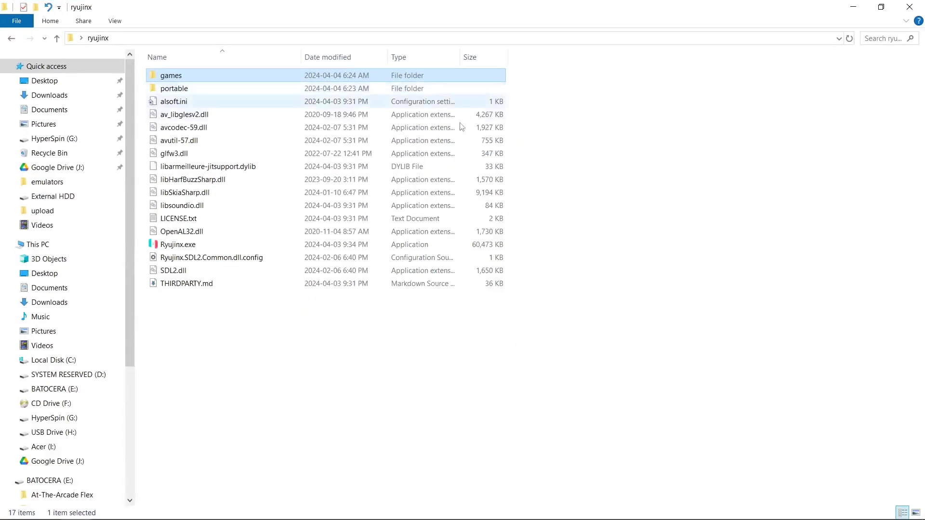
Step: Launch Ryujinx.exe and install the system firmware from the desktop's Firmware 17.0.1 directory, accepting the installation
{"action": "double_click", "coordinate": [174, 245]}
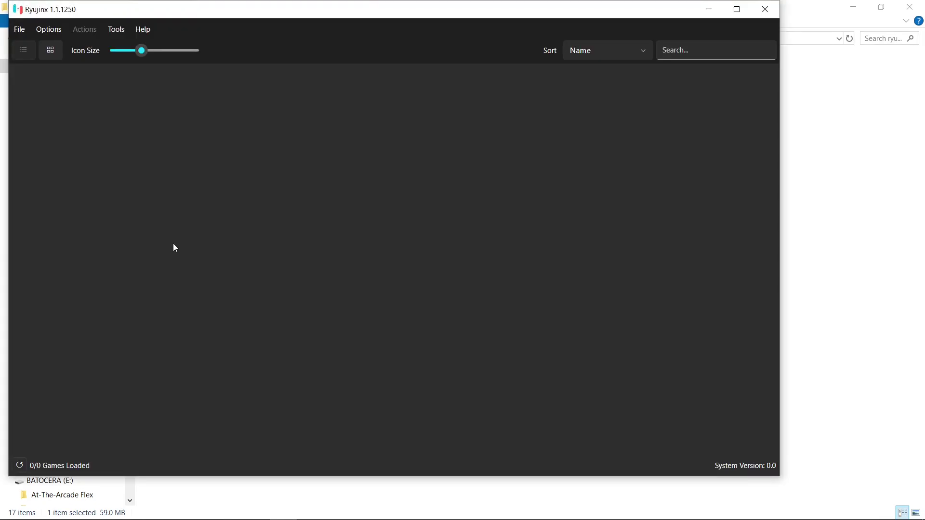
{"action": "left_click", "coordinate": [117, 31]}
{"action": "mouse_move", "coordinate": [146, 48]}
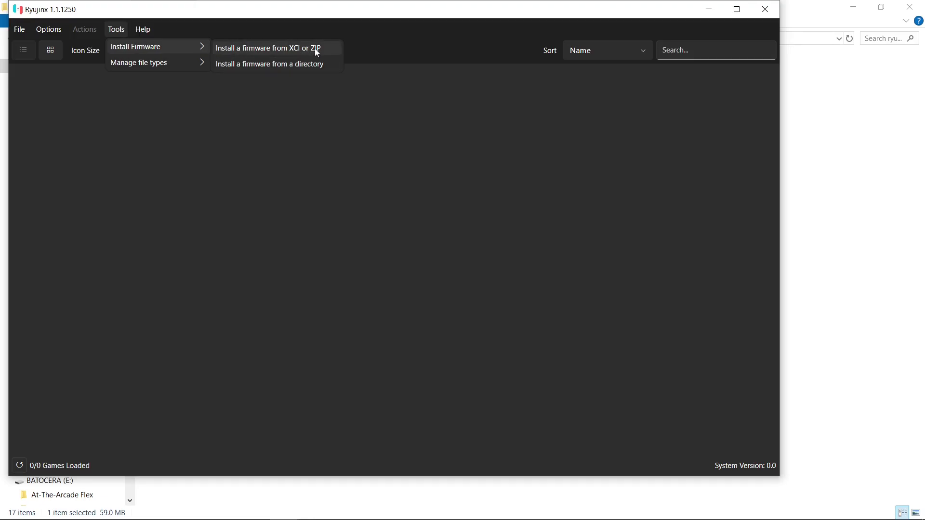
{"action": "left_click", "coordinate": [298, 66]}
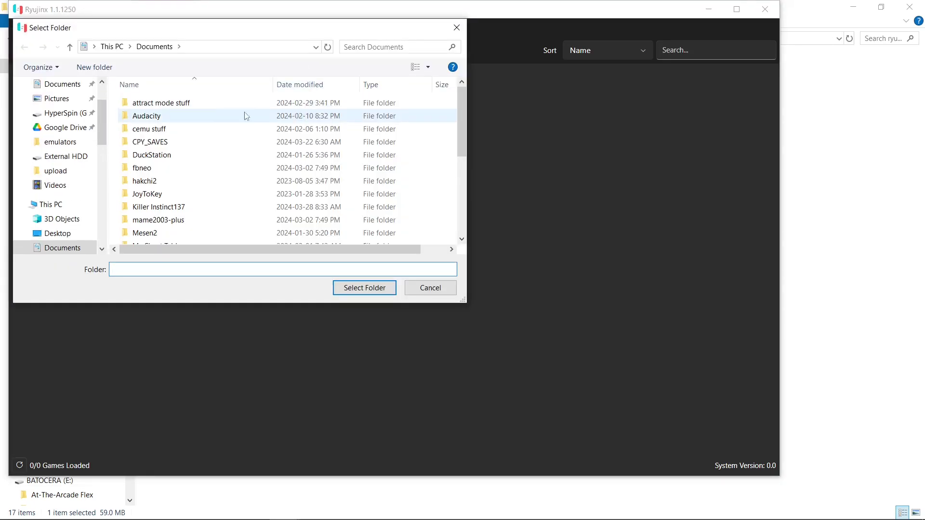
{"action": "left_click", "coordinate": [65, 236]}
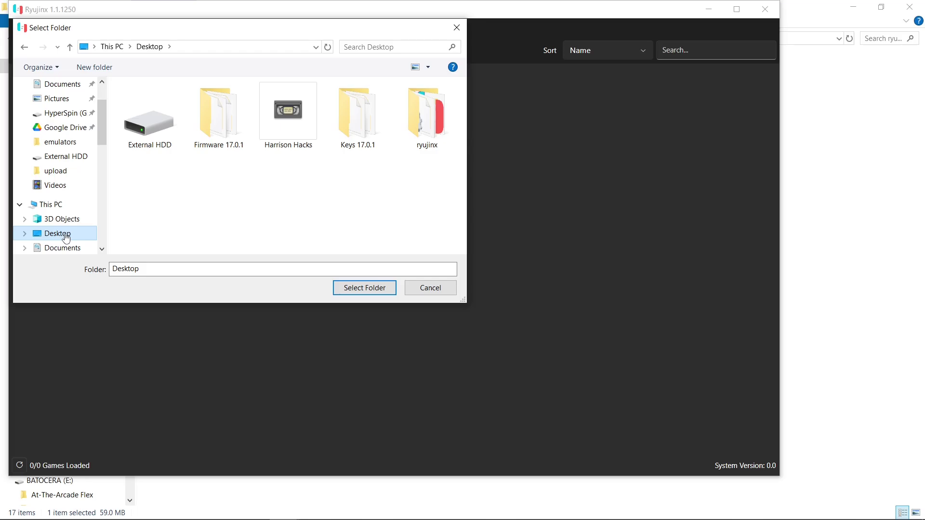
{"action": "double_click", "coordinate": [223, 128]}
{"action": "left_click", "coordinate": [361, 288]}
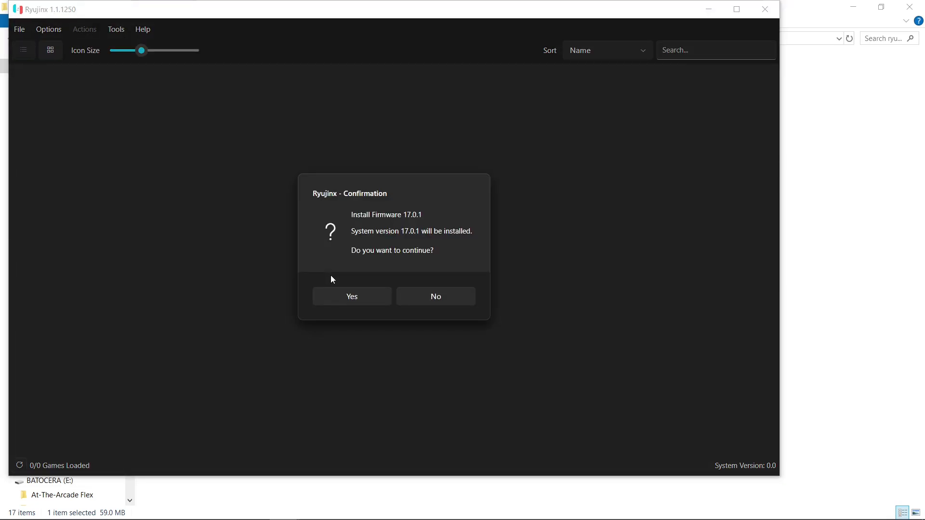
{"action": "left_click", "coordinate": [352, 298]}
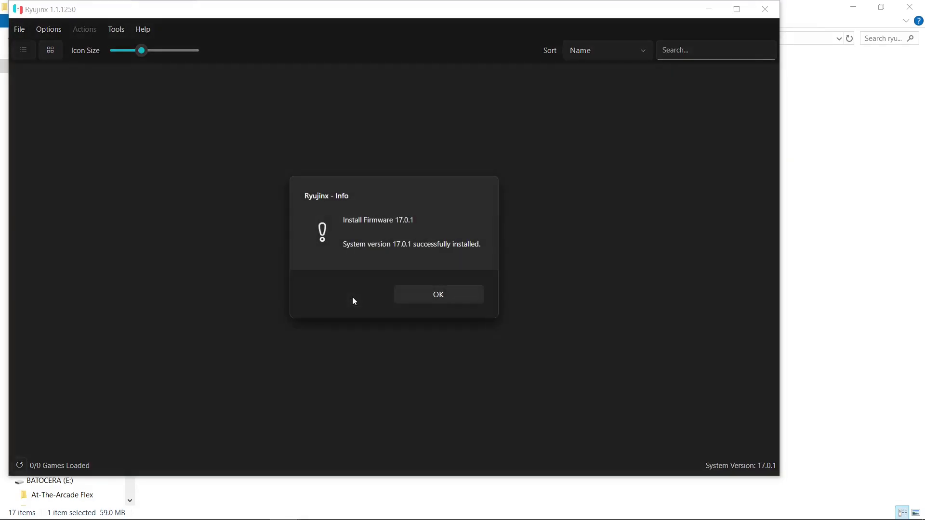
{"action": "left_click", "coordinate": [415, 292]}
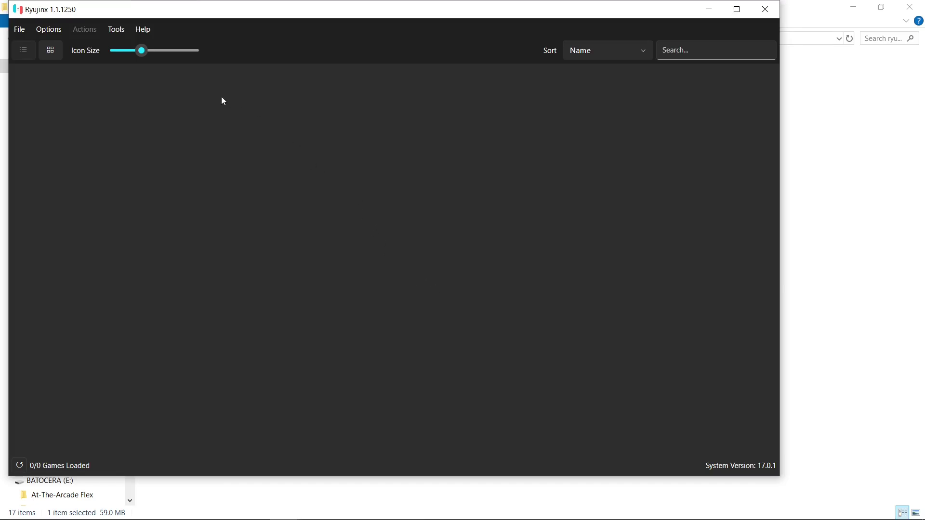
Step: In the Ryujinx settings, disable Discord Rich Presence and the "Confirm Exit" dialog
{"action": "left_click", "coordinate": [46, 29]}
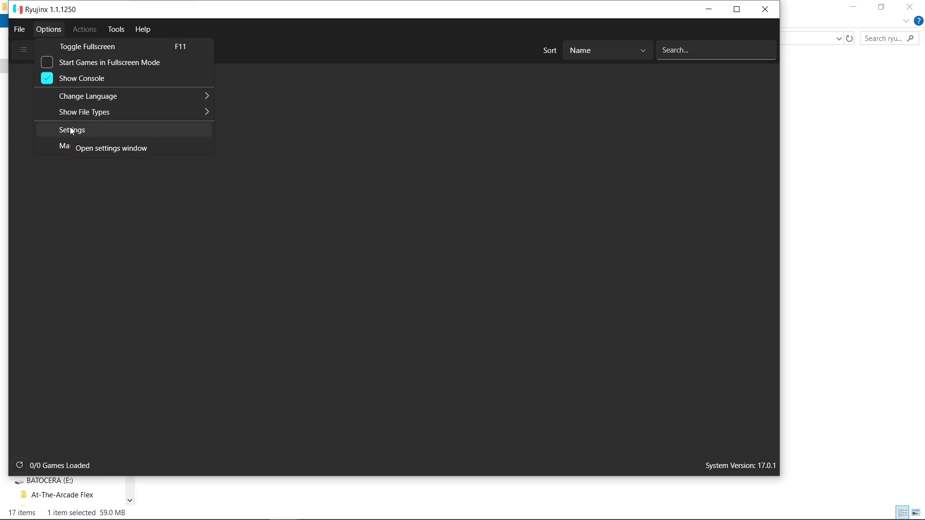
{"action": "left_click", "coordinate": [99, 138]}
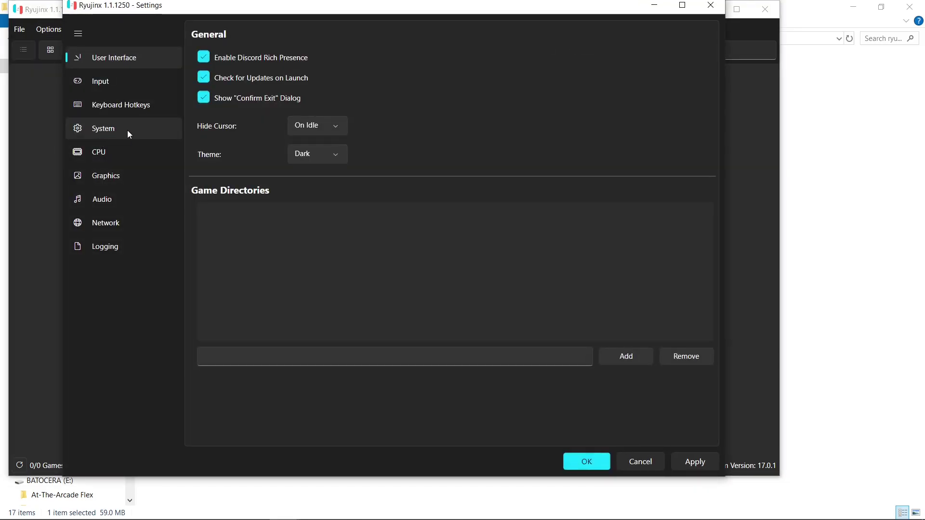
{"action": "left_click", "coordinate": [204, 58]}
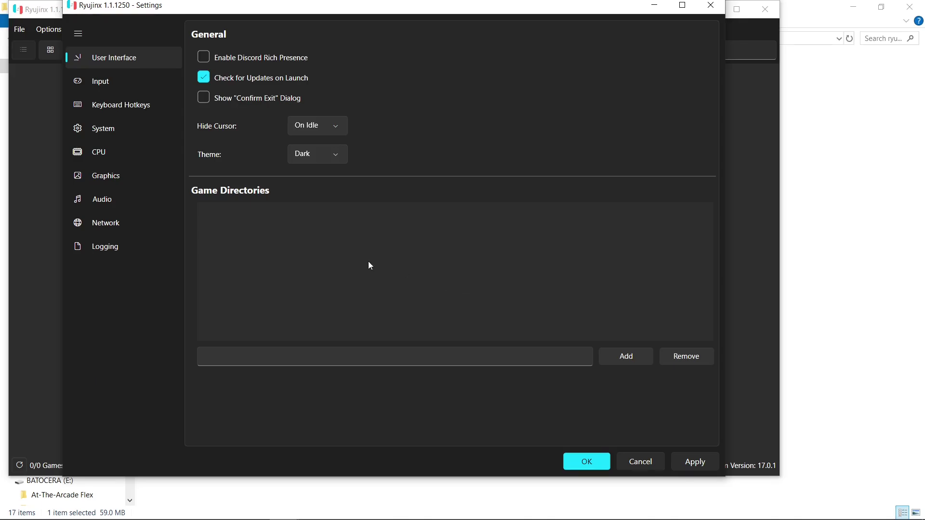
Step: Add the games folder inside the desktop's ryujinx folder to the game directories
{"action": "left_click", "coordinate": [623, 357]}
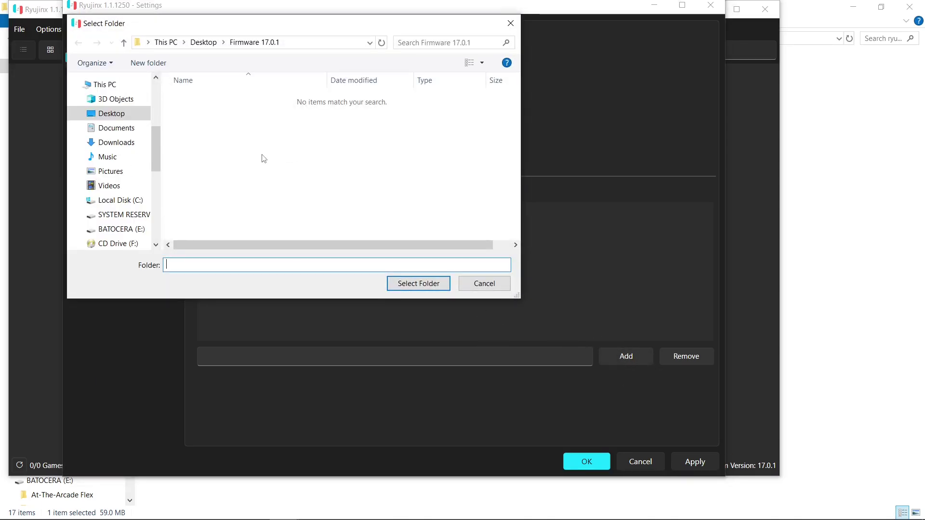
{"action": "left_click", "coordinate": [123, 115]}
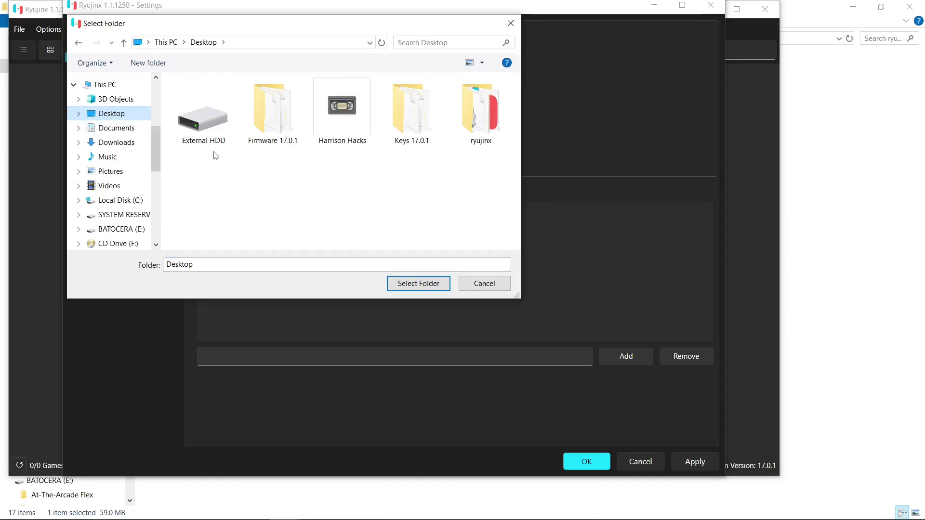
{"action": "double_click", "coordinate": [470, 124]}
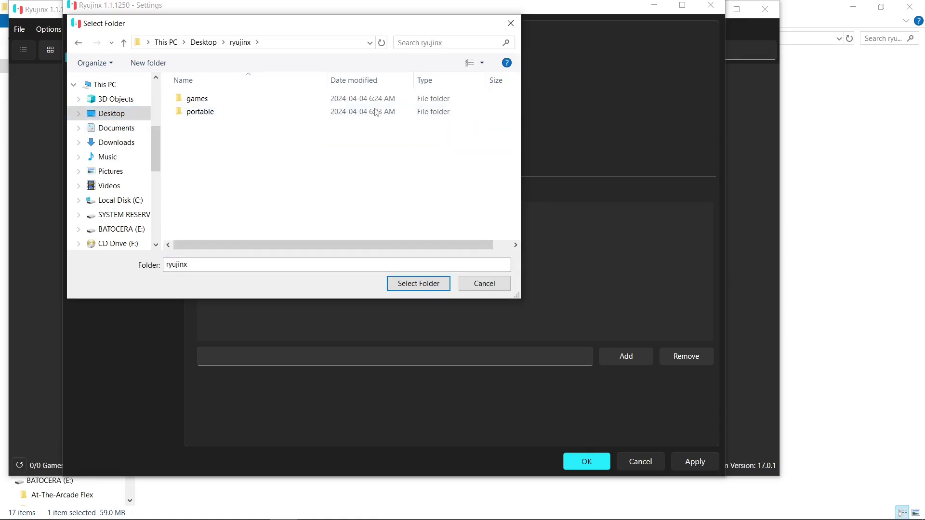
{"action": "double_click", "coordinate": [197, 100]}
{"action": "left_click", "coordinate": [415, 282]}
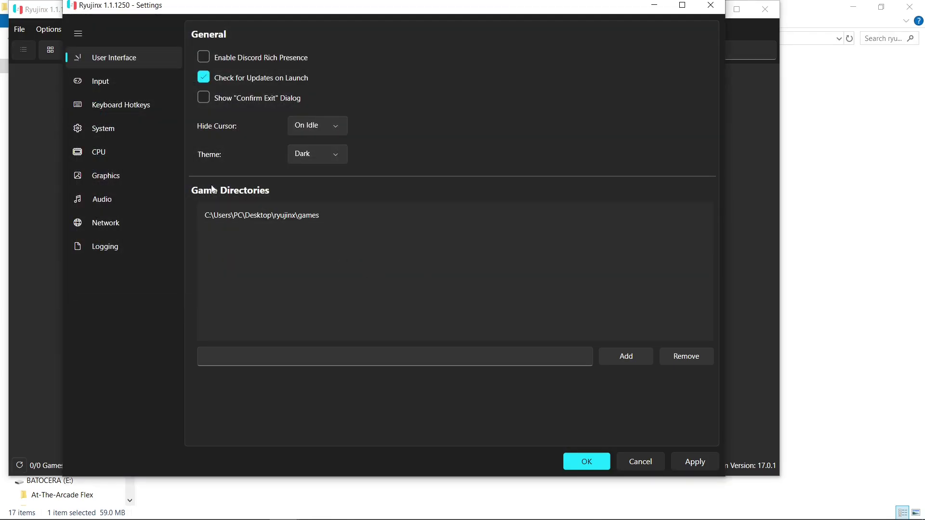
Step: Set Player 1's input device to Xbox One Controller (0), then apply and close the settings
{"action": "left_click", "coordinate": [113, 84]}
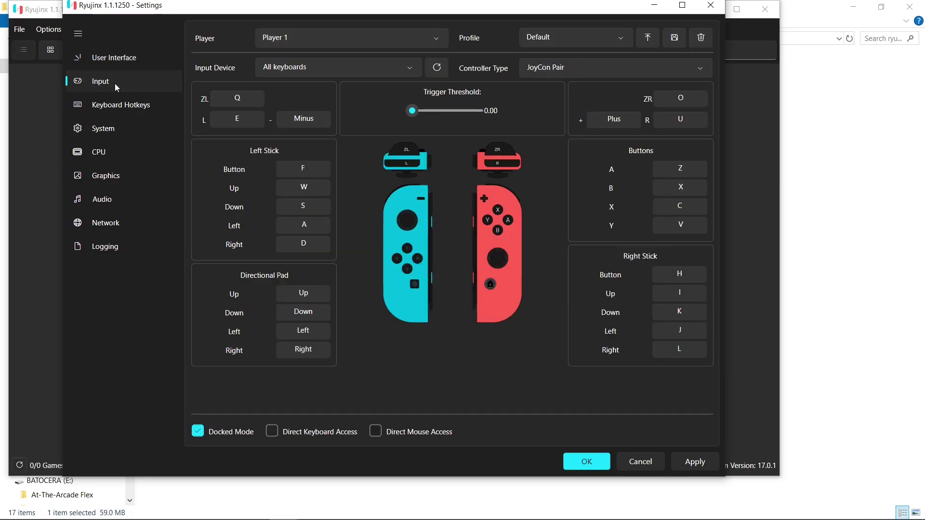
{"action": "left_click", "coordinate": [414, 71]}
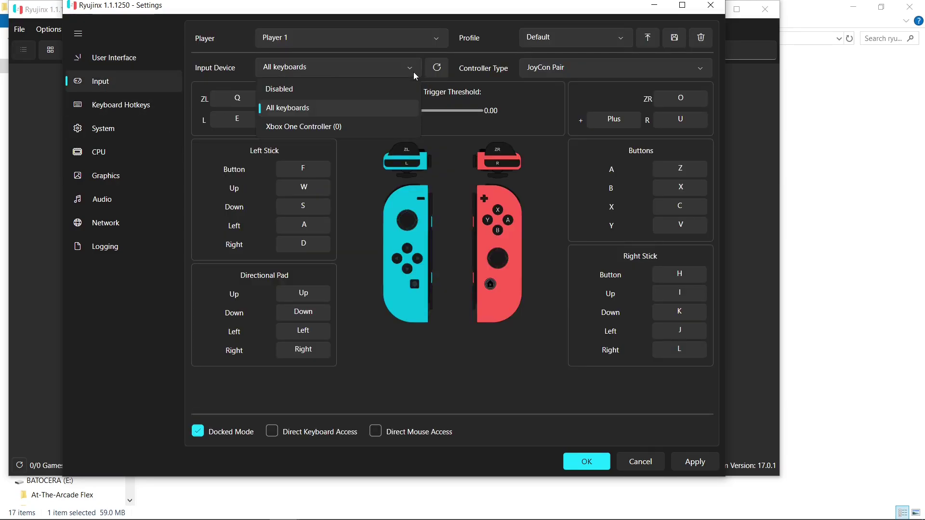
{"action": "left_click", "coordinate": [351, 127]}
{"action": "left_click", "coordinate": [695, 461]}
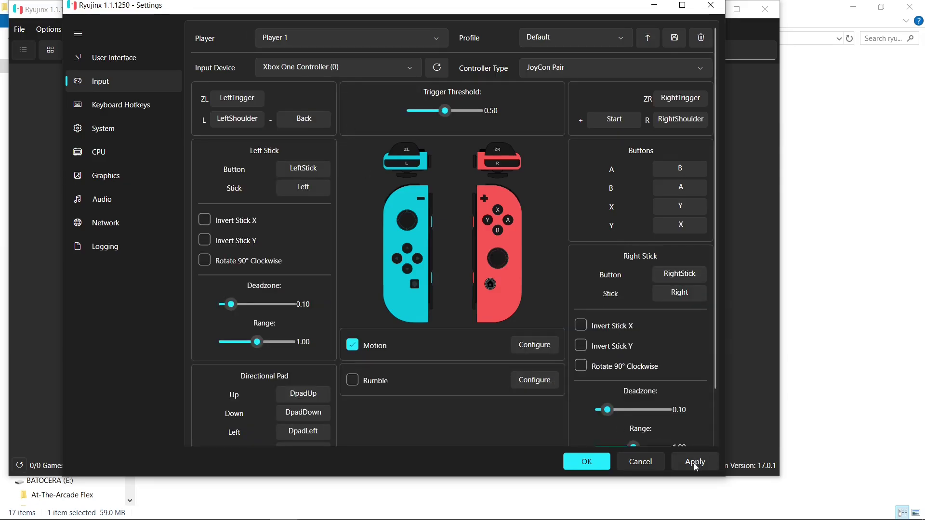
{"action": "left_click", "coordinate": [587, 462]}
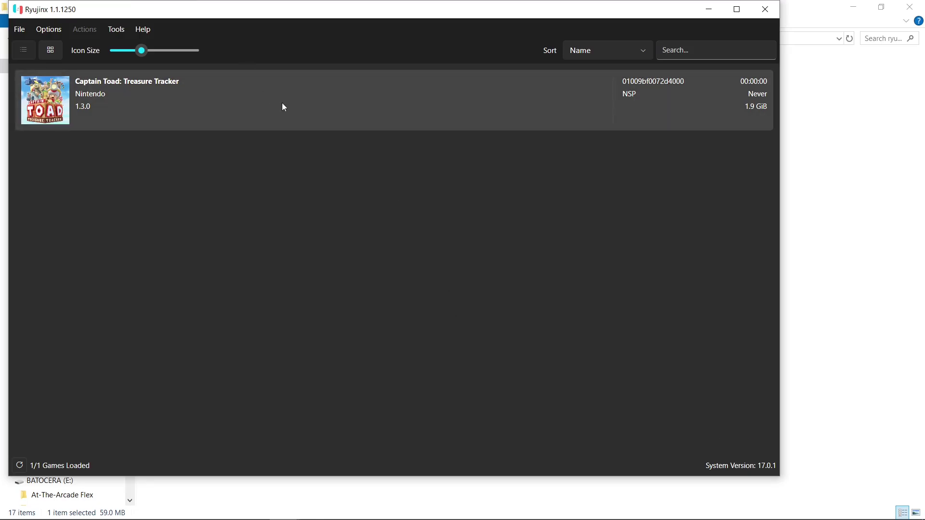
Step: Close Ryujinx and open Config.json from the portable folder in Notepad
{"action": "left_click", "coordinate": [766, 8]}
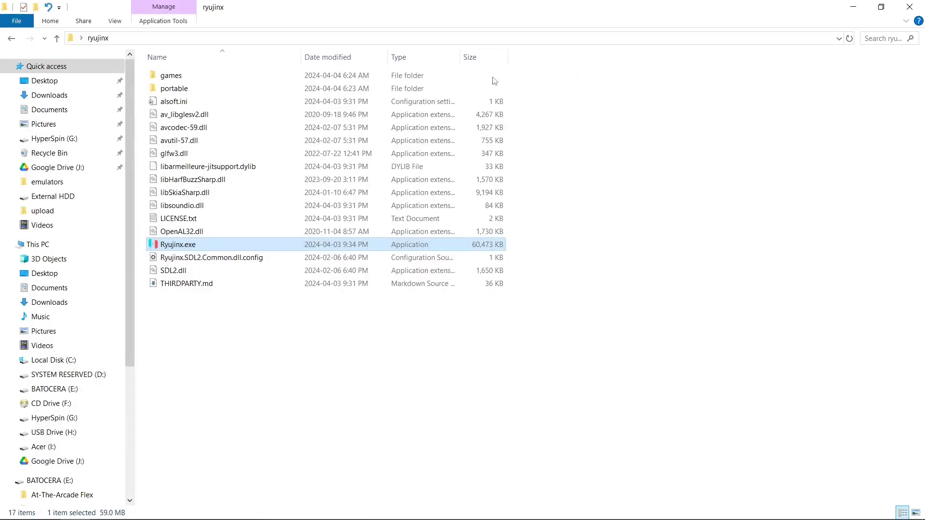
{"action": "double_click", "coordinate": [182, 91]}
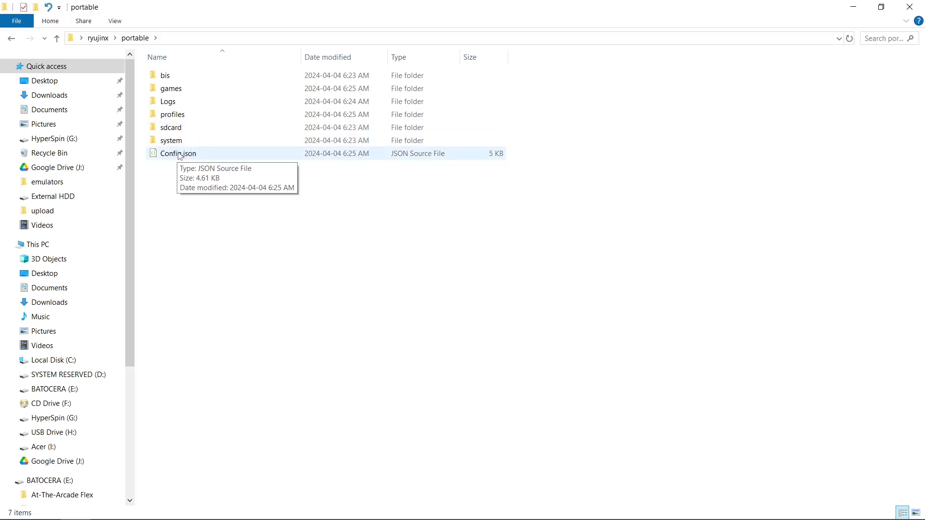
{"action": "right_click", "coordinate": [179, 155]}
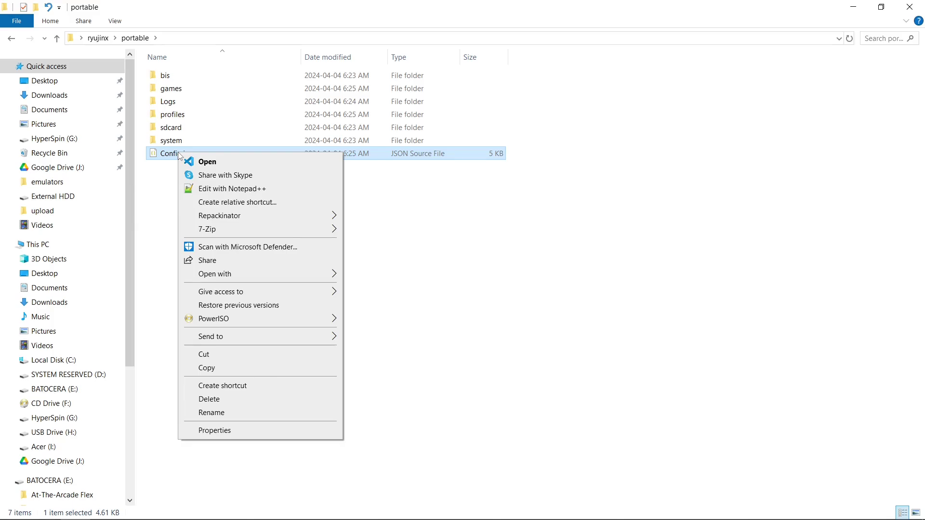
{"action": "mouse_move", "coordinate": [271, 275]}
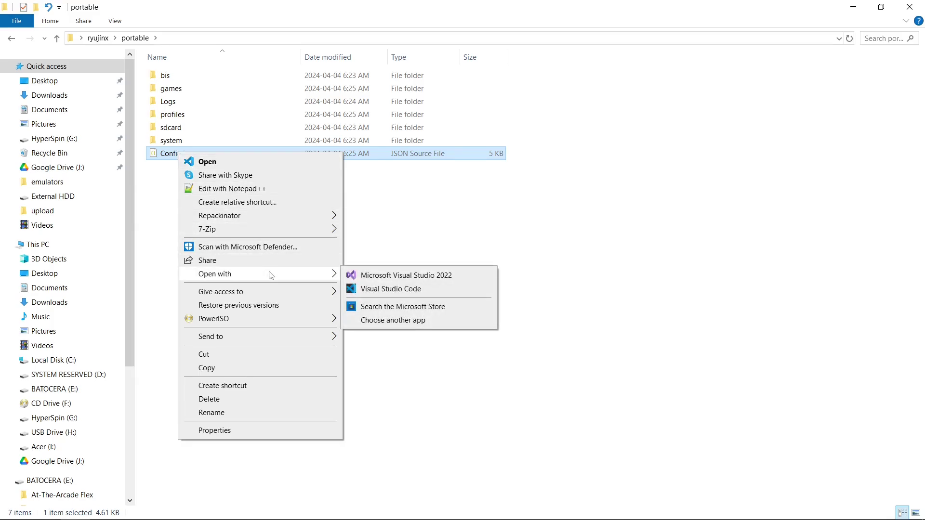
{"action": "left_click", "coordinate": [391, 321]}
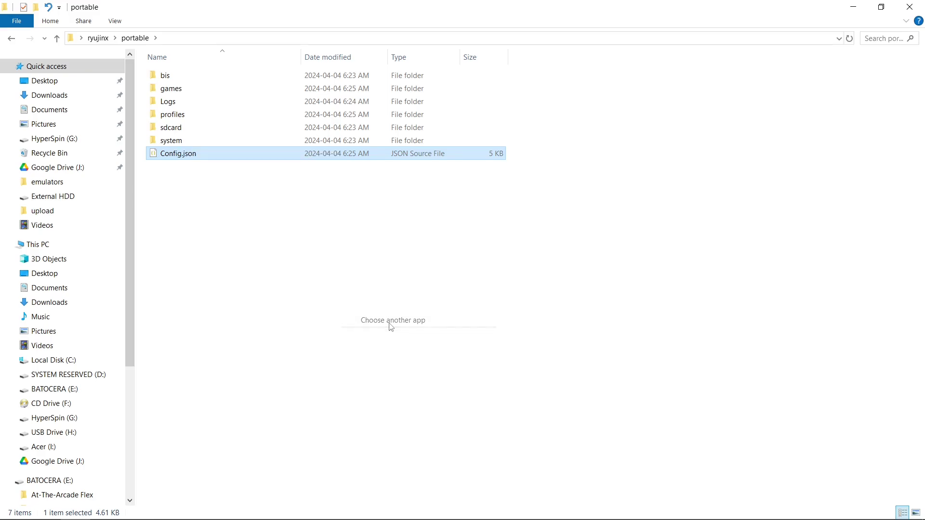
{"action": "left_click", "coordinate": [380, 309]}
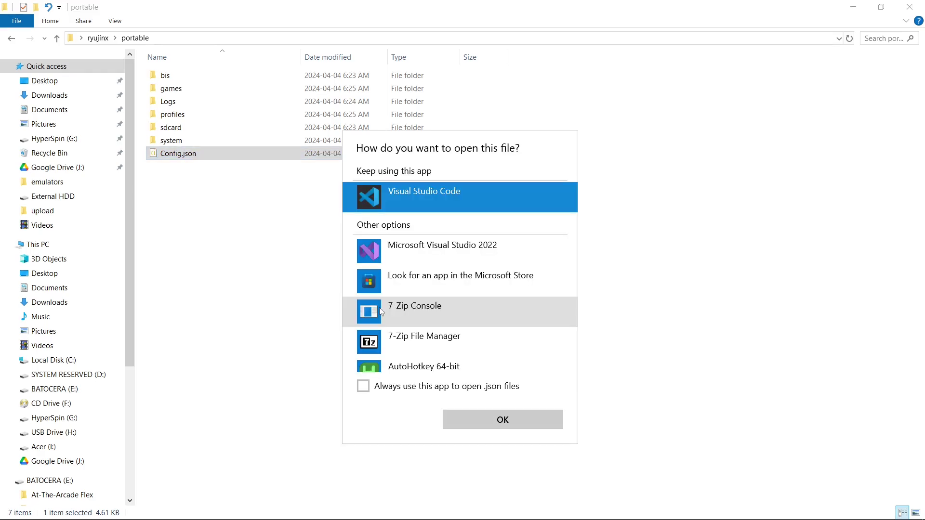
{"action": "scroll", "coordinate": [459, 324], "scroll_direction": "down", "scroll_amount": 1}
{"action": "scroll", "coordinate": [459, 324], "scroll_direction": "down", "scroll_amount": 5}
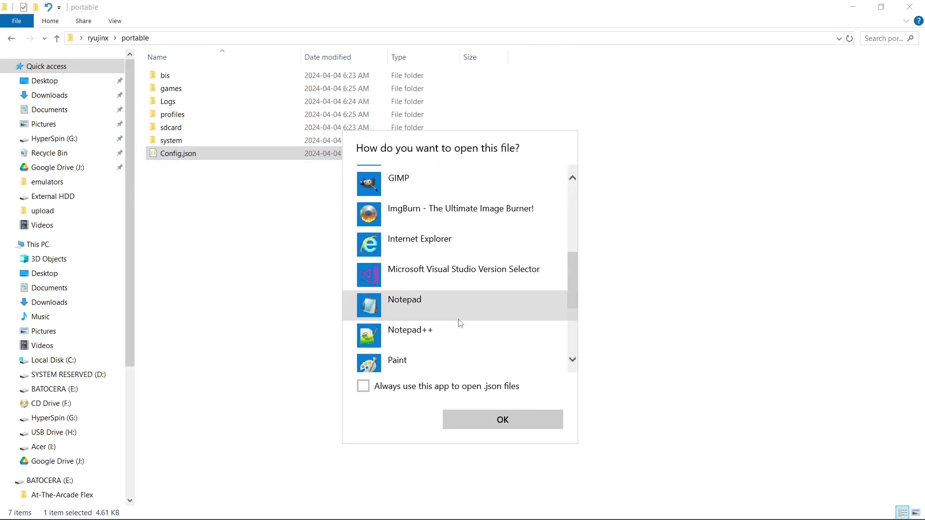
{"action": "left_click", "coordinate": [426, 309]}
{"action": "left_click", "coordinate": [491, 423]}
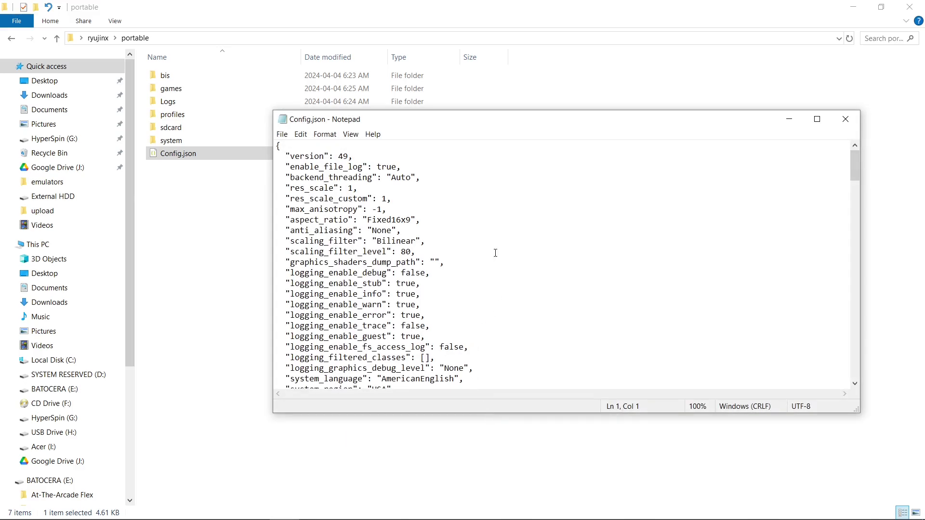
Step: Shorten the game_dirs path in Config.json to the relative path "games", then save and close the file
{"action": "scroll", "coordinate": [496, 208], "scroll_direction": "down", "scroll_amount": 3}
{"action": "scroll", "coordinate": [496, 208], "scroll_direction": "down", "scroll_amount": 2}
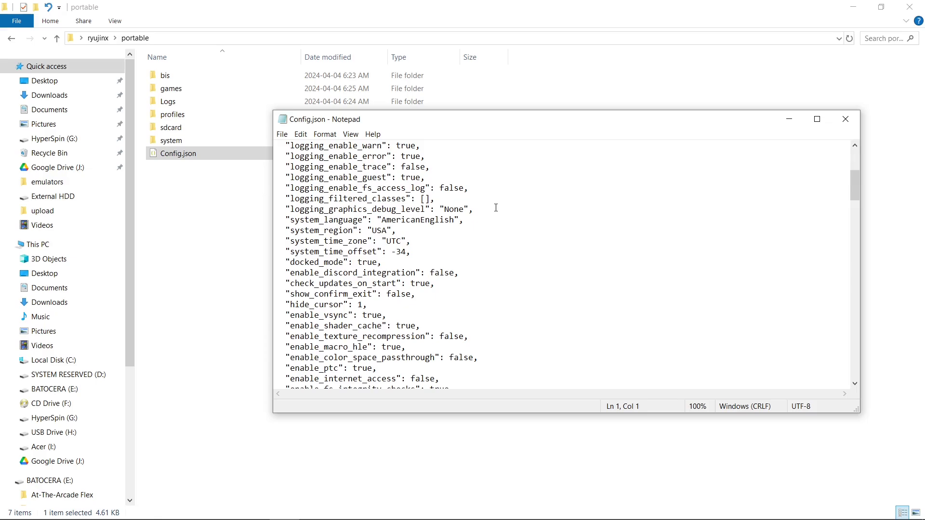
{"action": "scroll", "coordinate": [496, 208], "scroll_direction": "down", "scroll_amount": 8}
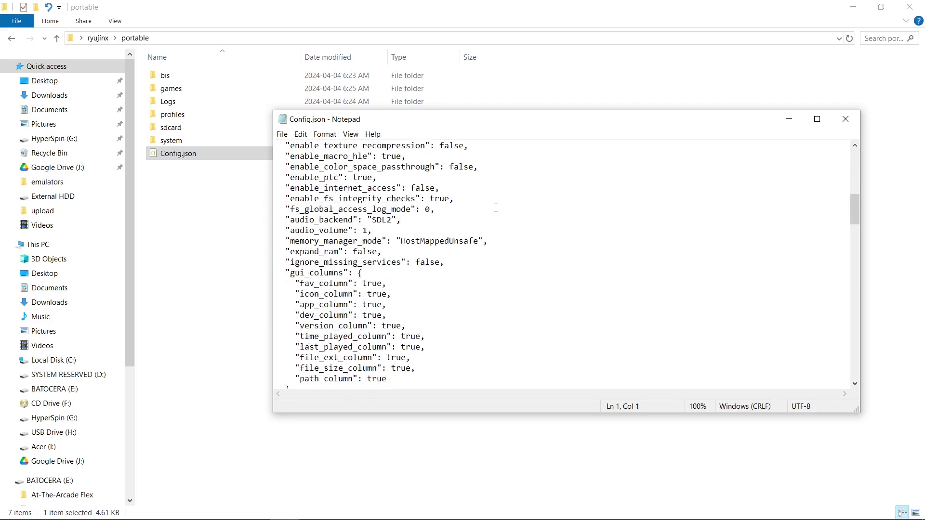
{"action": "scroll", "coordinate": [495, 208], "scroll_direction": "down", "scroll_amount": 3}
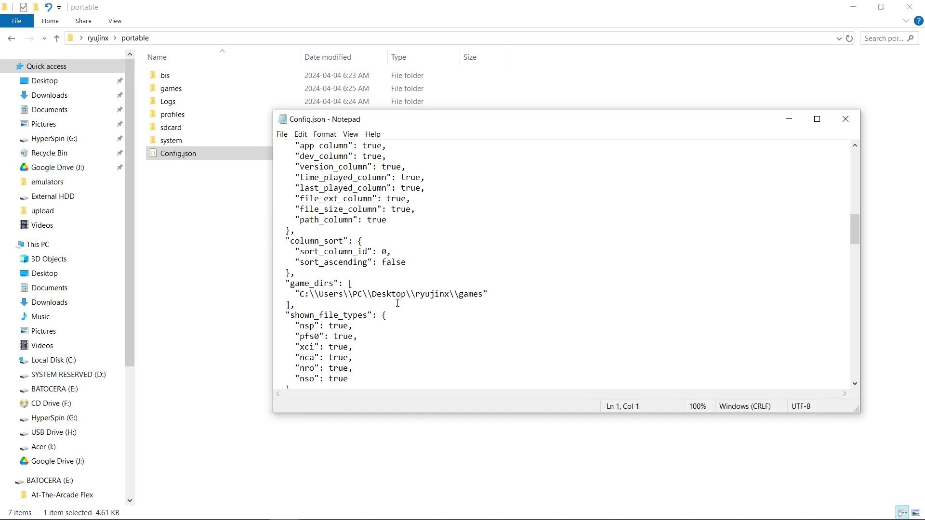
{"action": "left_click_drag", "start_coordinate": [459, 294], "coordinate": [300, 306]}
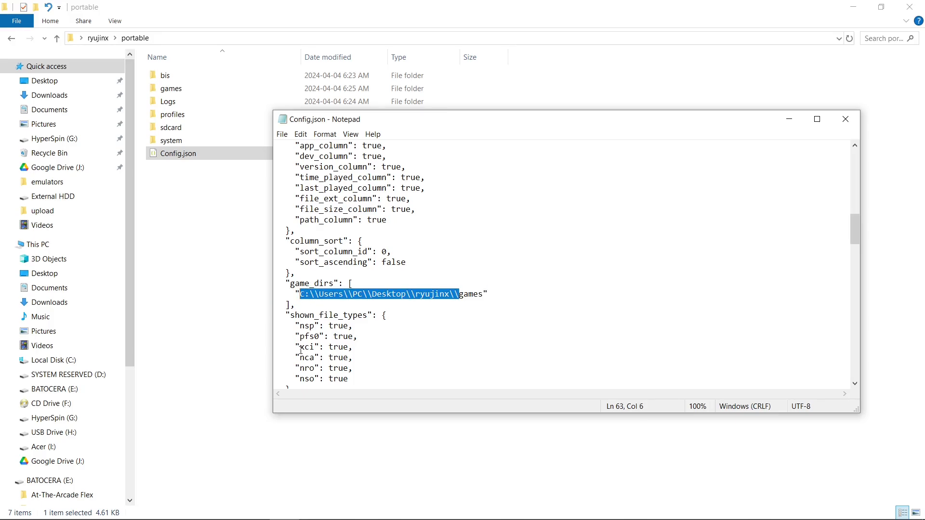
{"action": "key", "text": "BackSpace"}
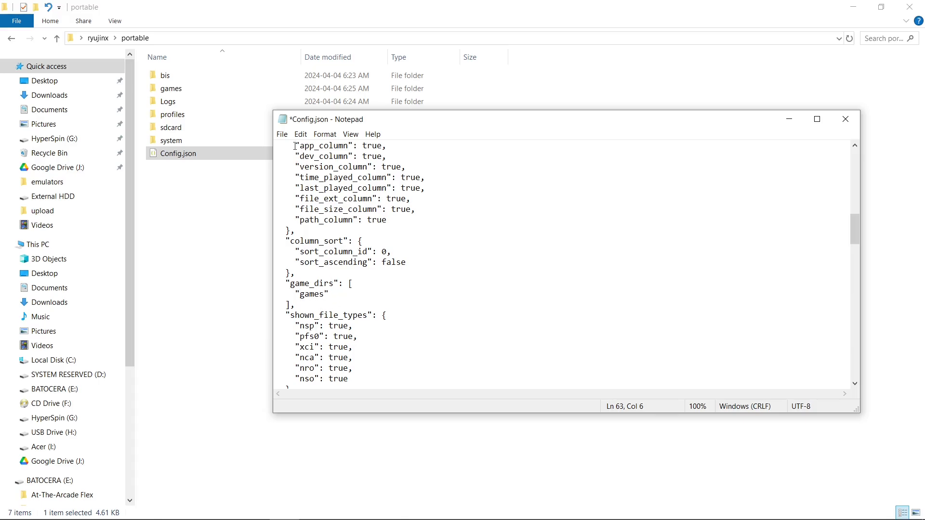
{"action": "left_click", "coordinate": [281, 134]}
{"action": "left_click", "coordinate": [293, 182]}
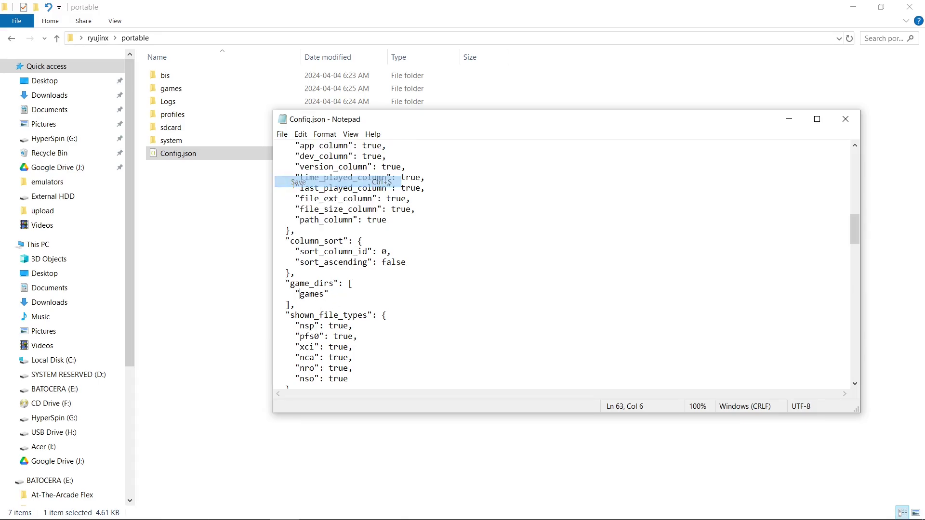
{"action": "left_click", "coordinate": [845, 119]}
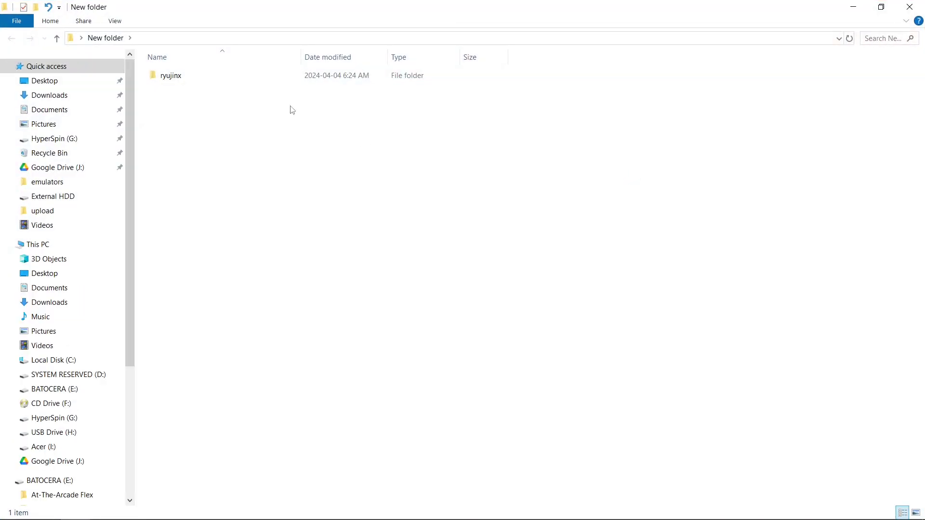
Step: Launch Ryujinx.exe from the ryujinx folder inside New folder and maximize its window
{"action": "double_click", "coordinate": [165, 77]}
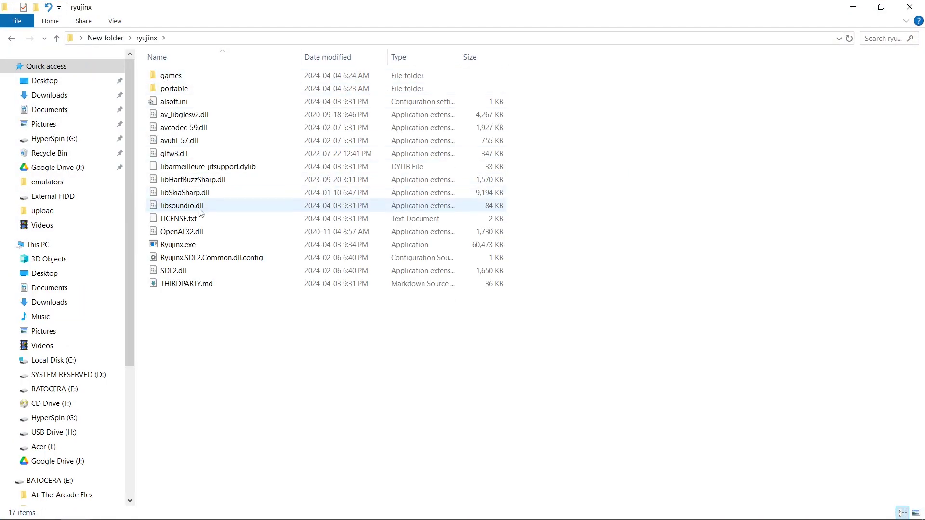
{"action": "double_click", "coordinate": [175, 245]}
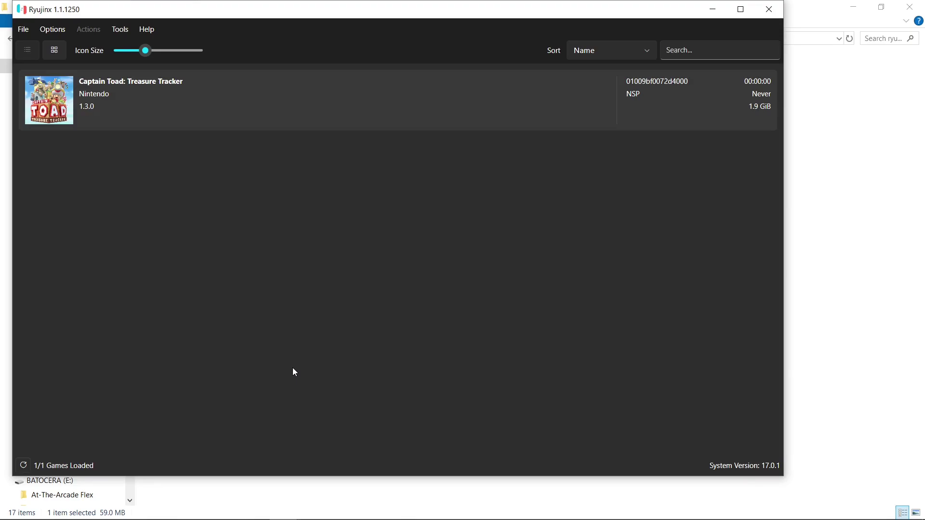
{"action": "left_click", "coordinate": [740, 9]}
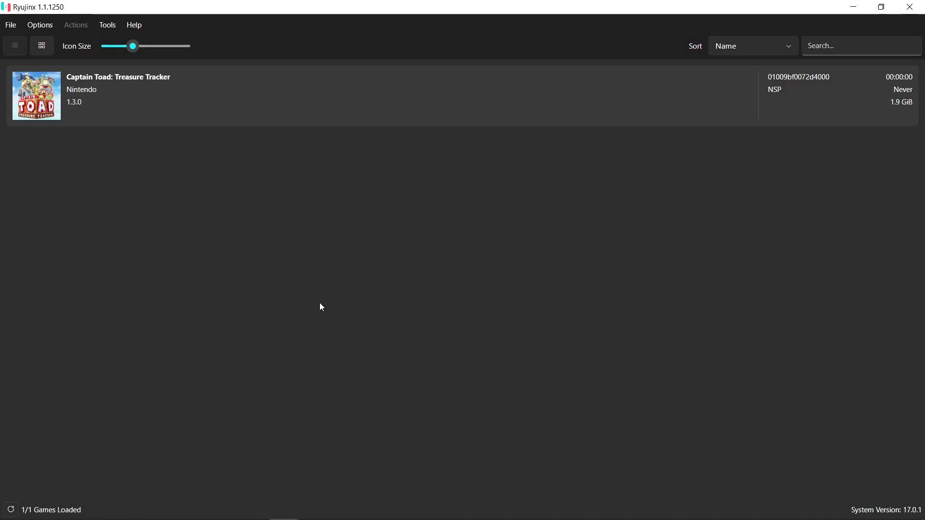